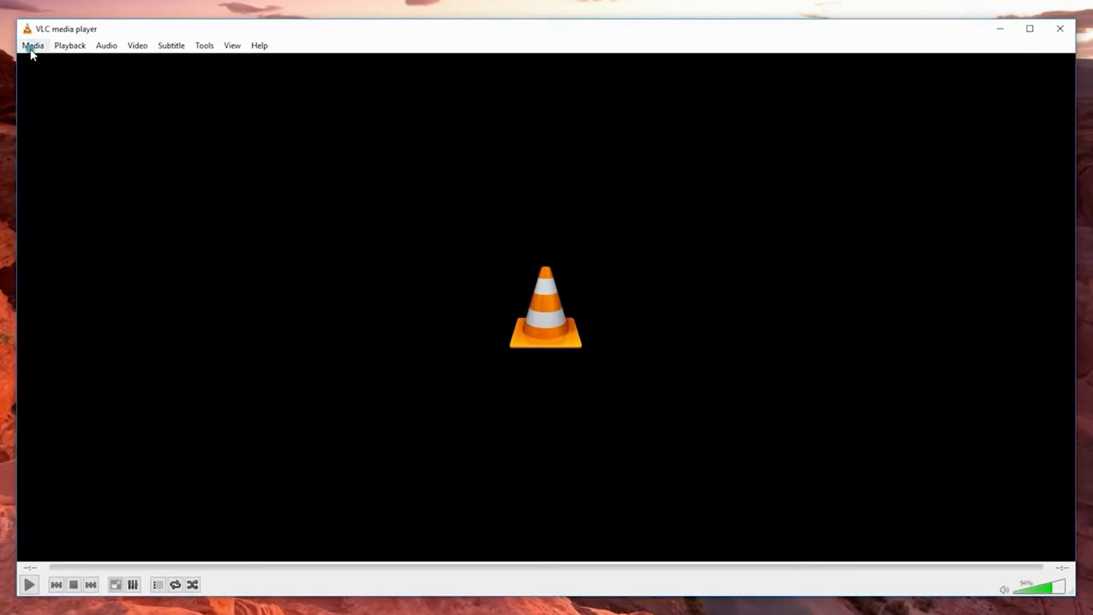
- Load Forest_15_4_Videvo.mov from the Downloads Video folder as the source for a Convert / Save job
click(101, 71)
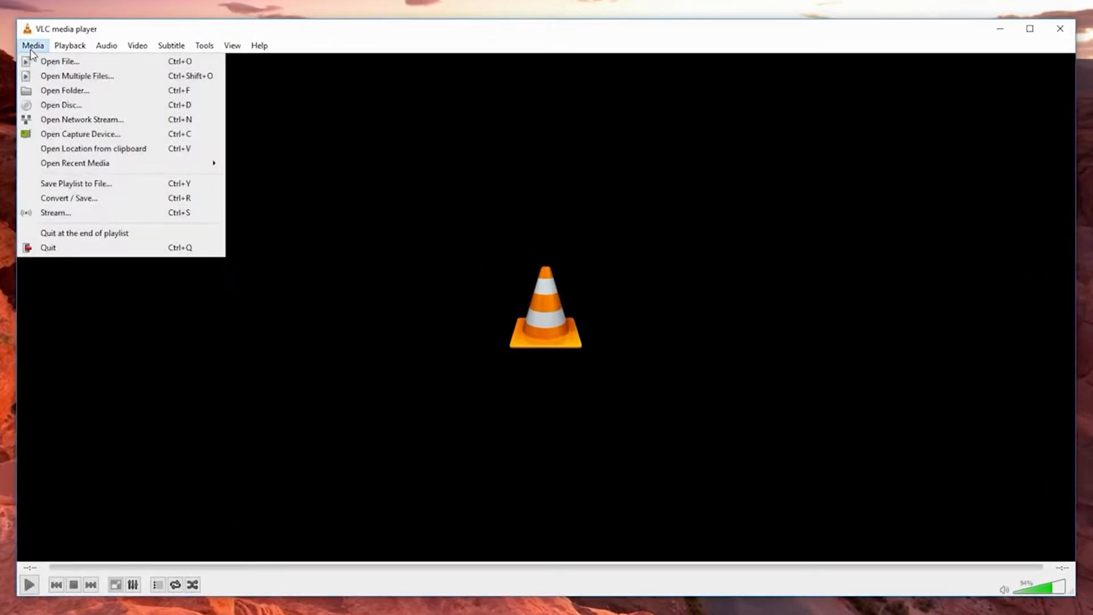
click(77, 198)
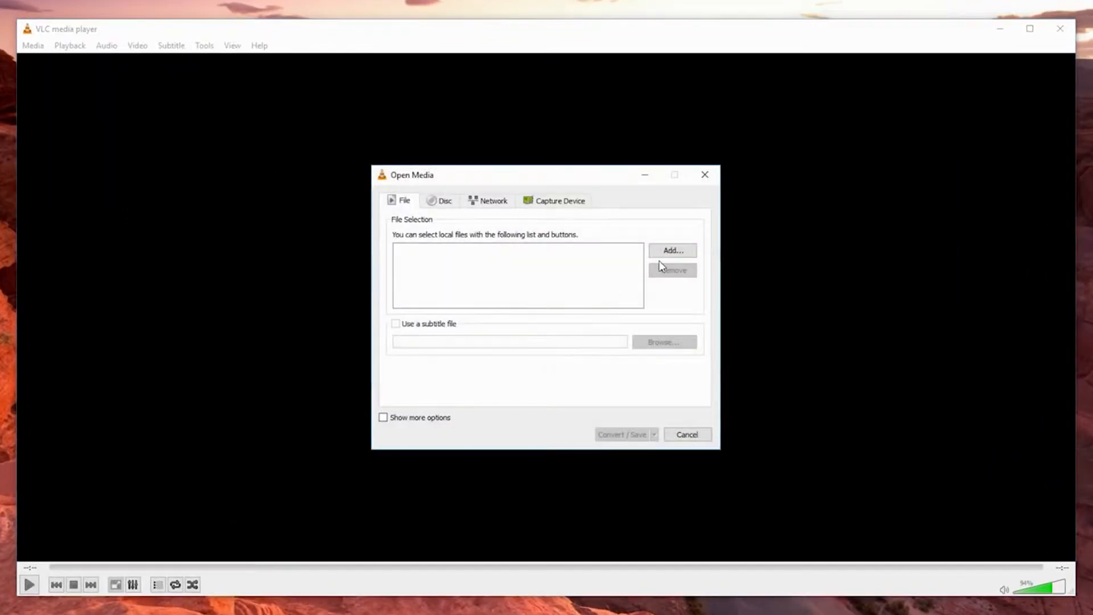
click(670, 252)
double_click(684, 210)
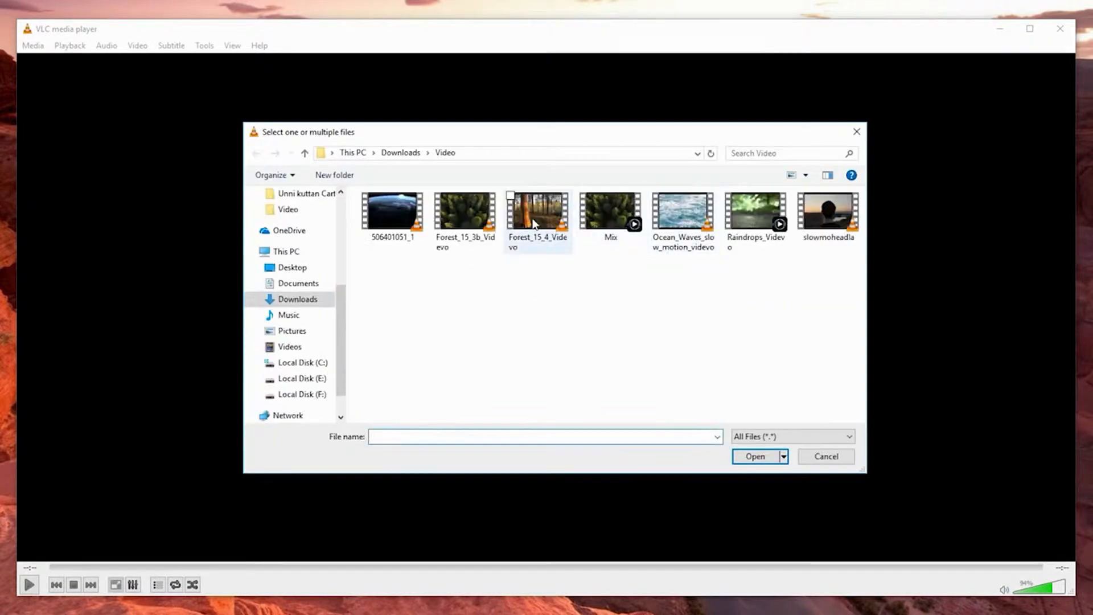
click(533, 222)
click(751, 457)
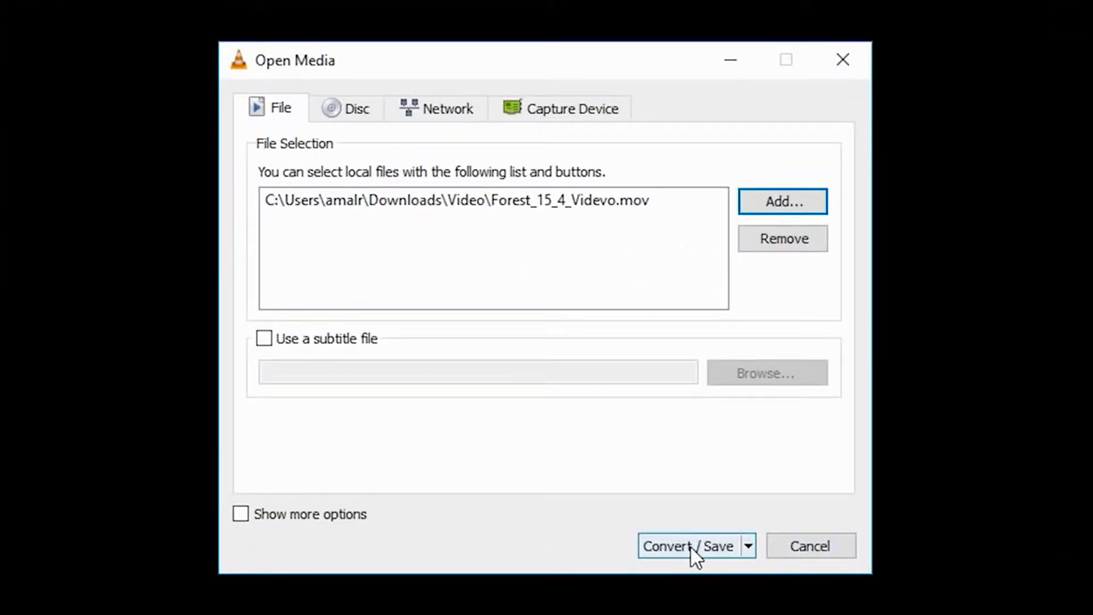
click(691, 548)
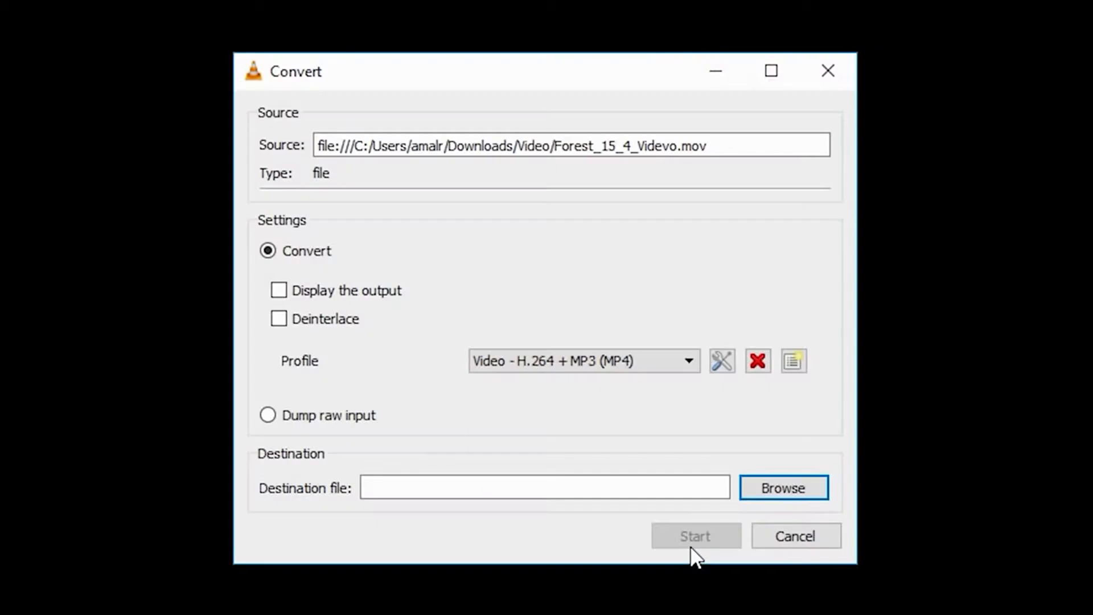
- Choose the Video for Youtube HD conversion profile and review its encapsulation, video codec and audio codec settings
click(587, 362)
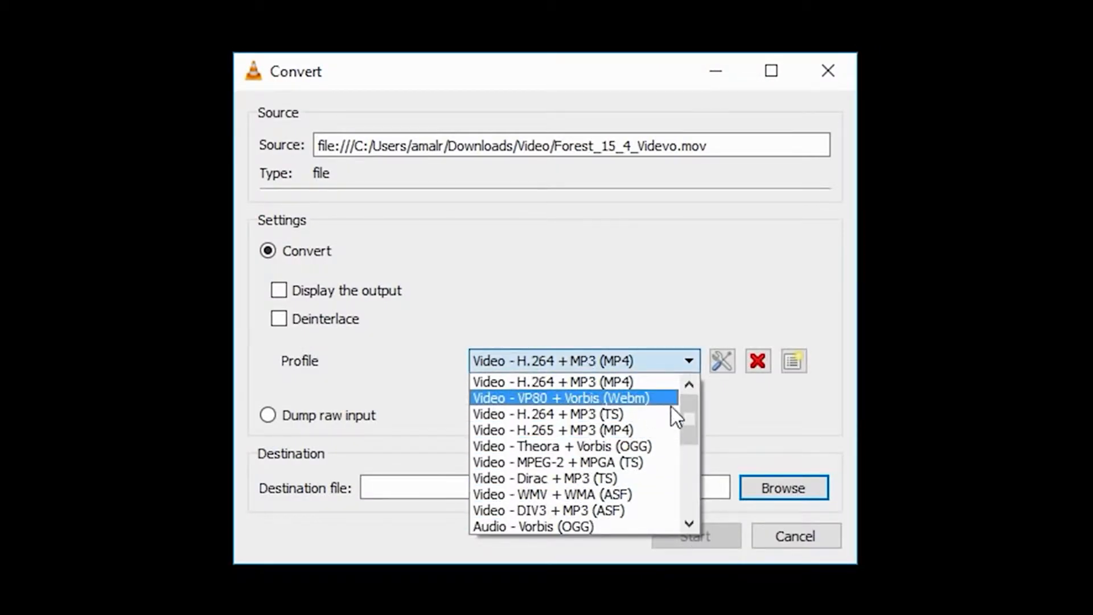
drag(687, 416, 687, 505)
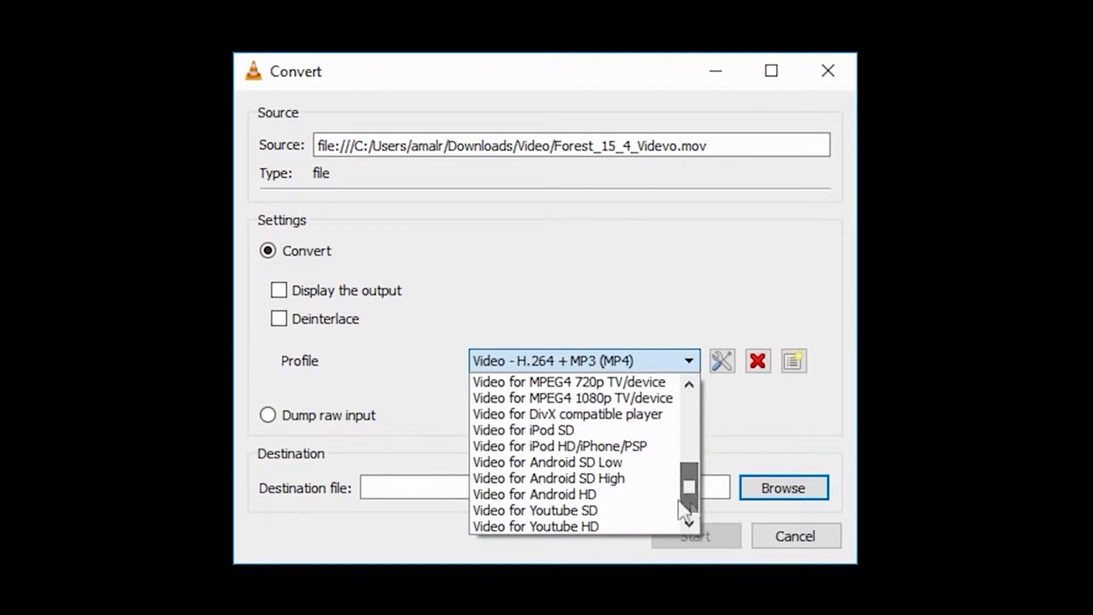
click(608, 524)
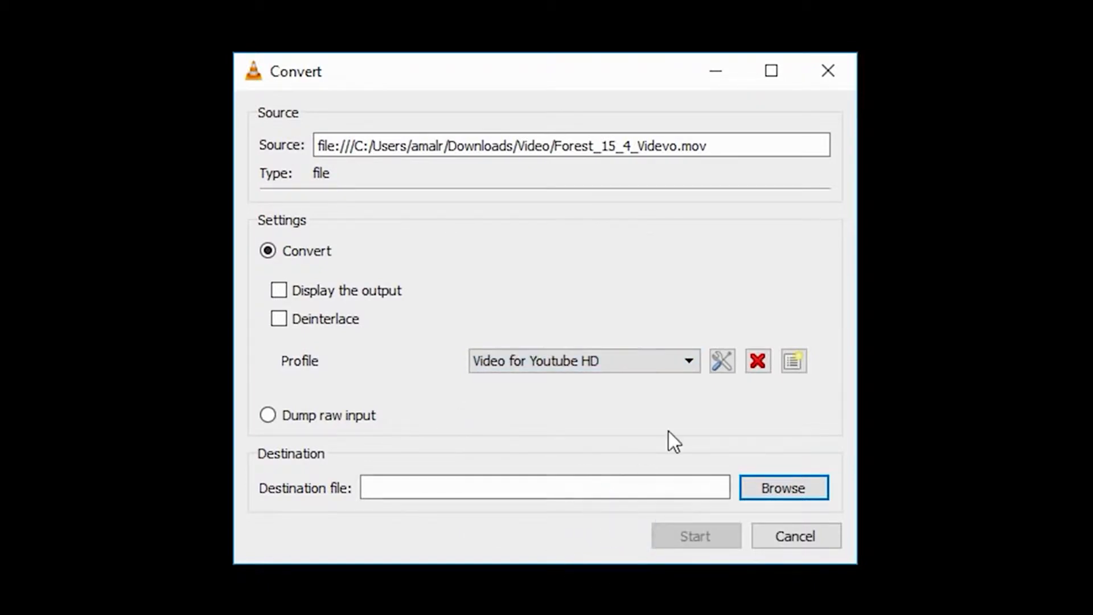
click(718, 361)
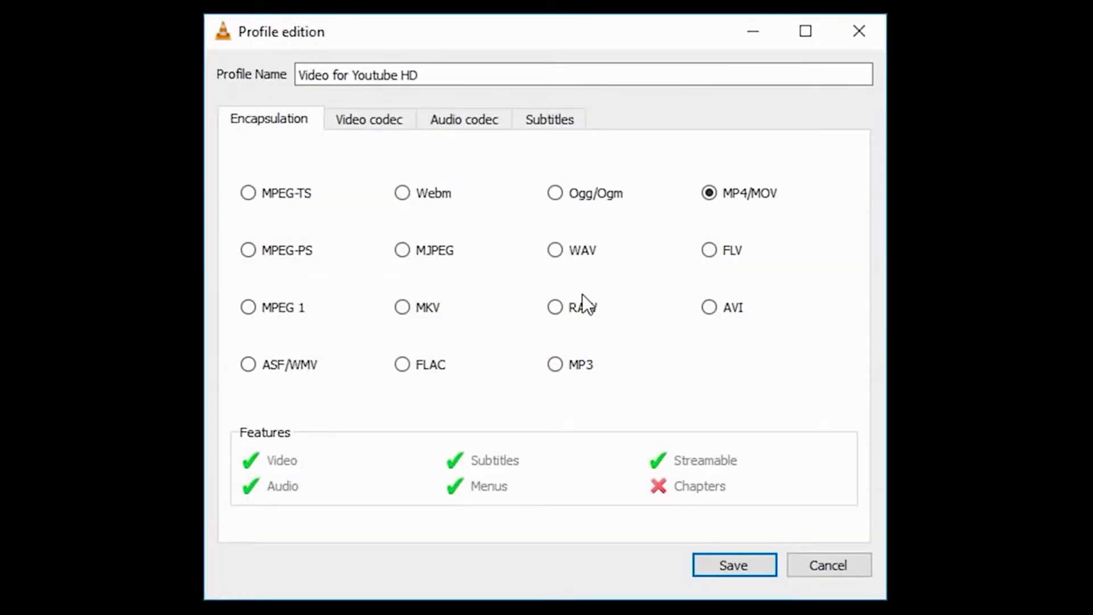
click(365, 120)
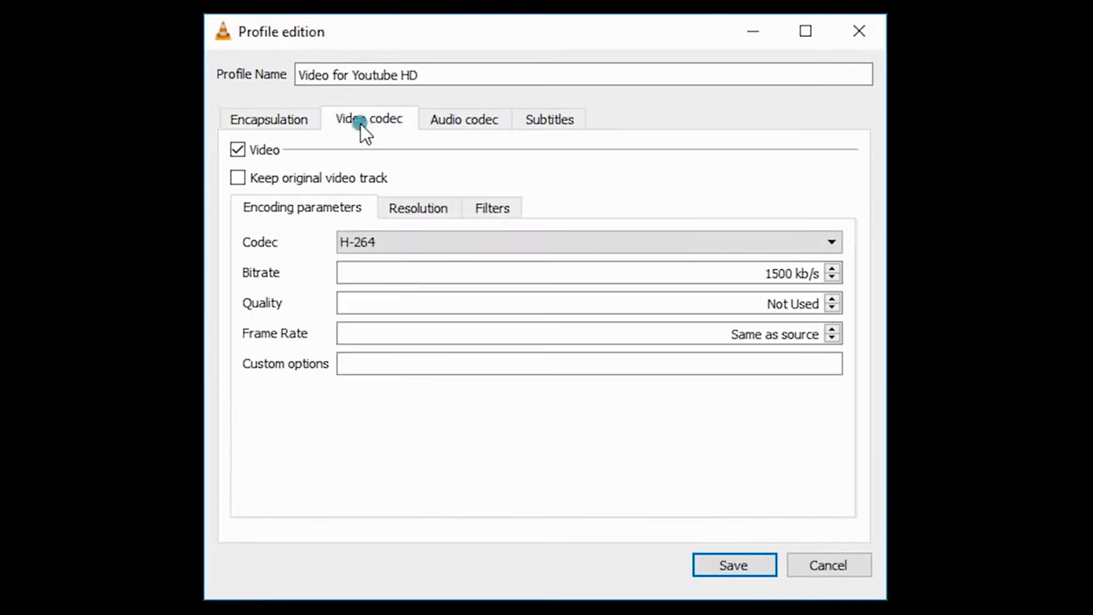
click(449, 126)
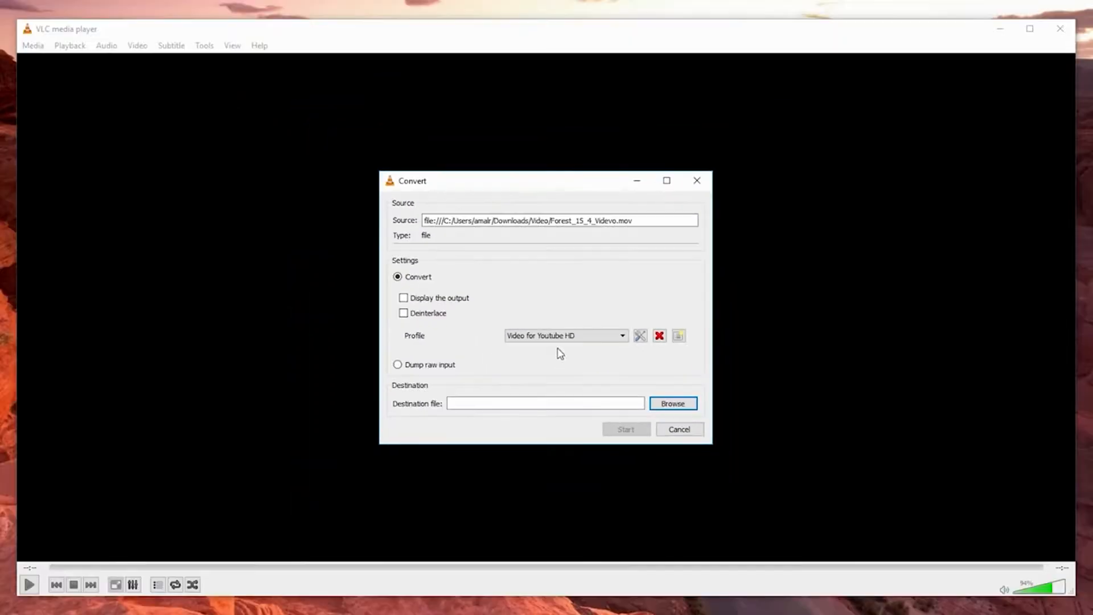
- Set the destination to New Convert (forest).mp4 on the Desktop and start the conversion
click(671, 404)
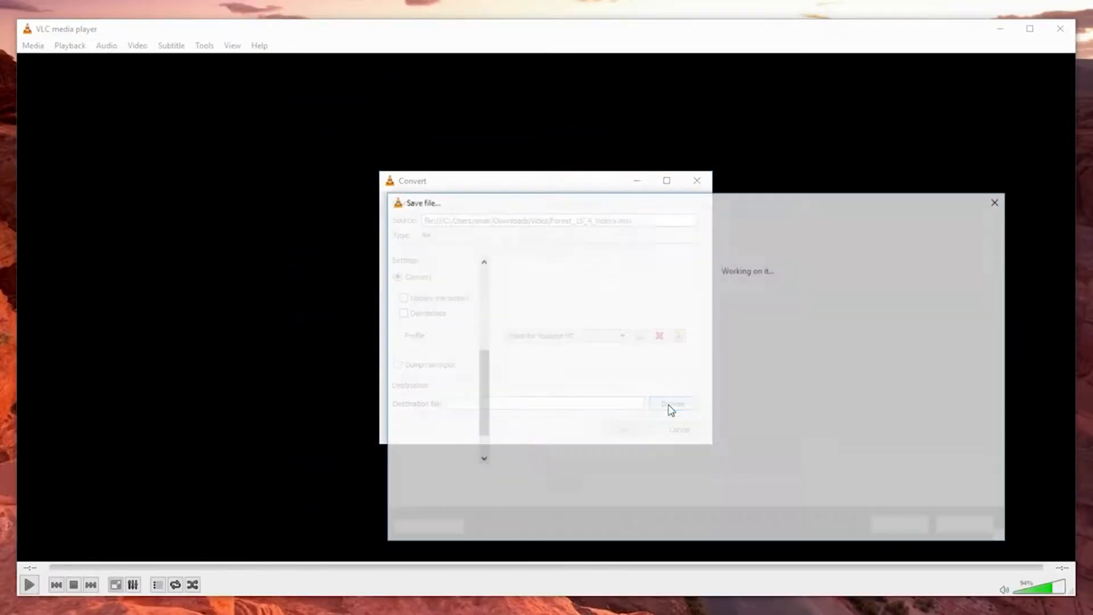
click(434, 322)
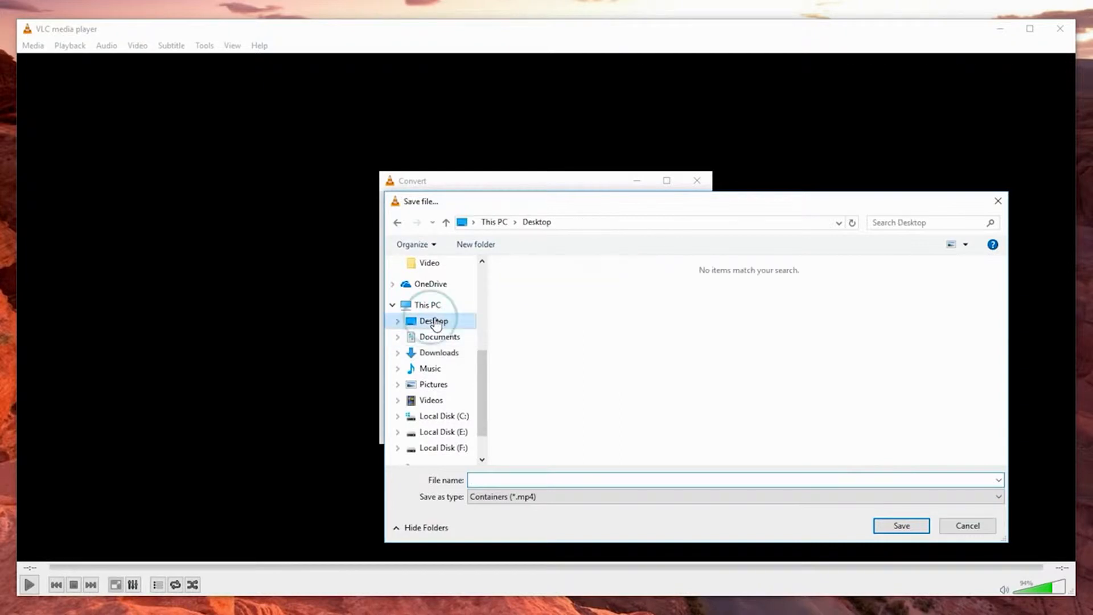
click(479, 478)
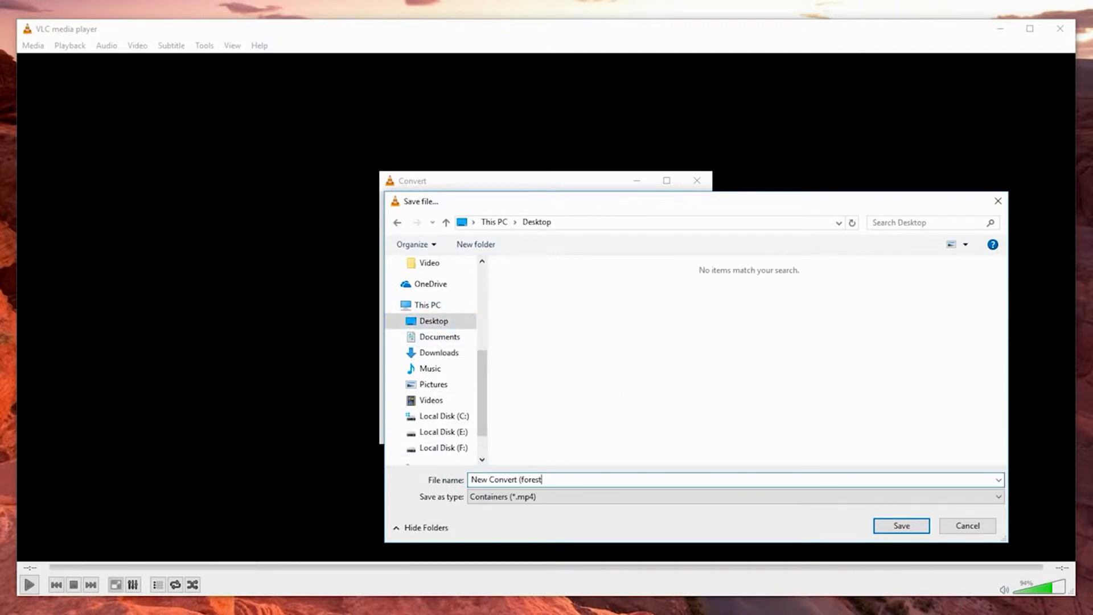
click(895, 525)
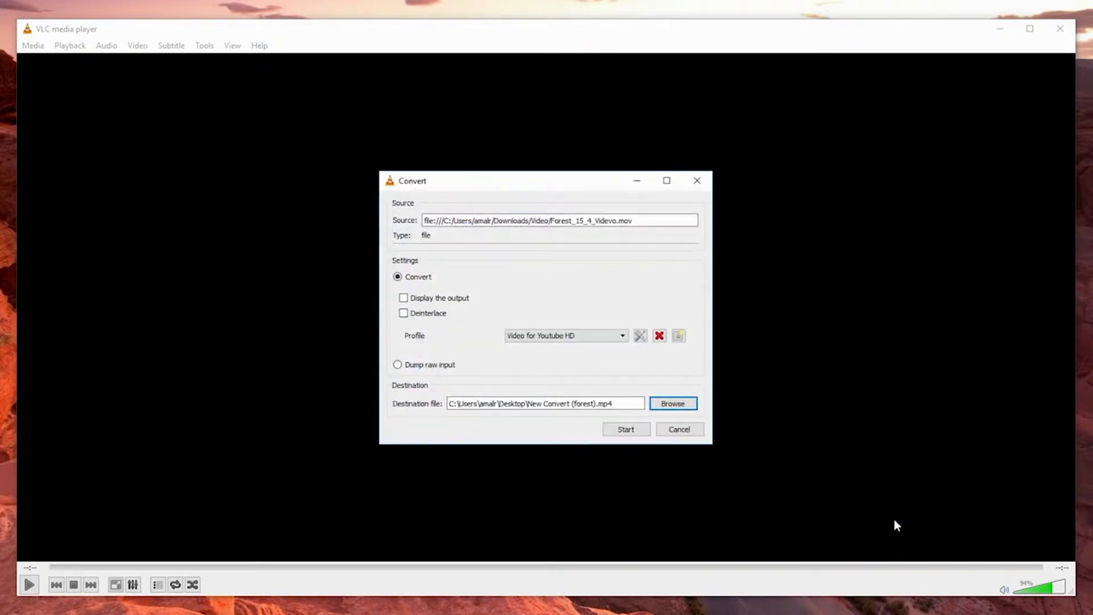
click(624, 433)
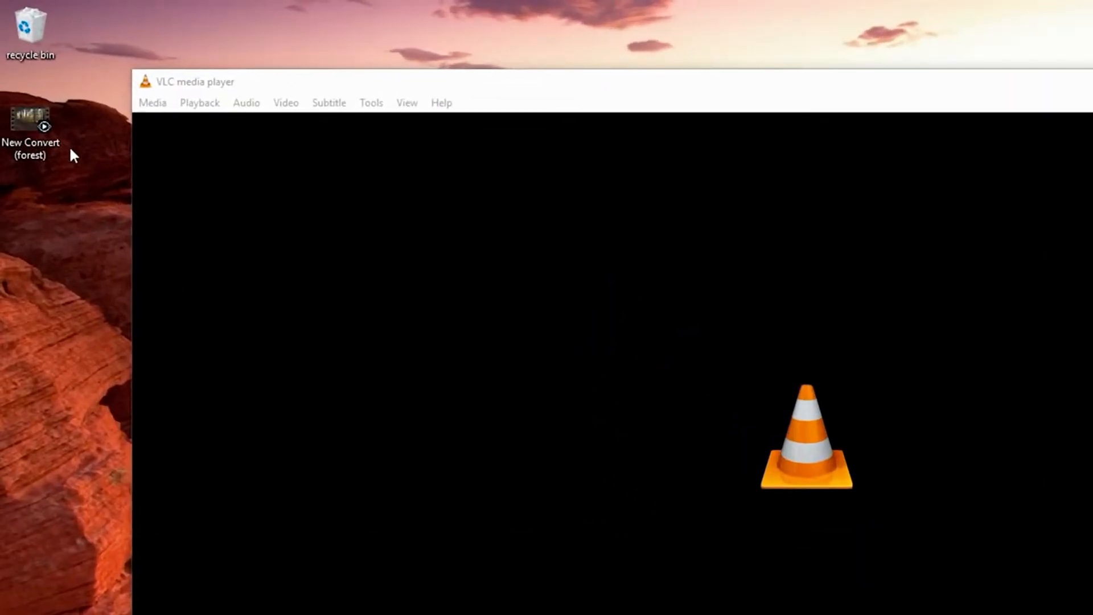
- Play the converted New Convert (forest) file from the desktop in the VLC window
click(41, 132)
drag(41, 128, 84, 168)
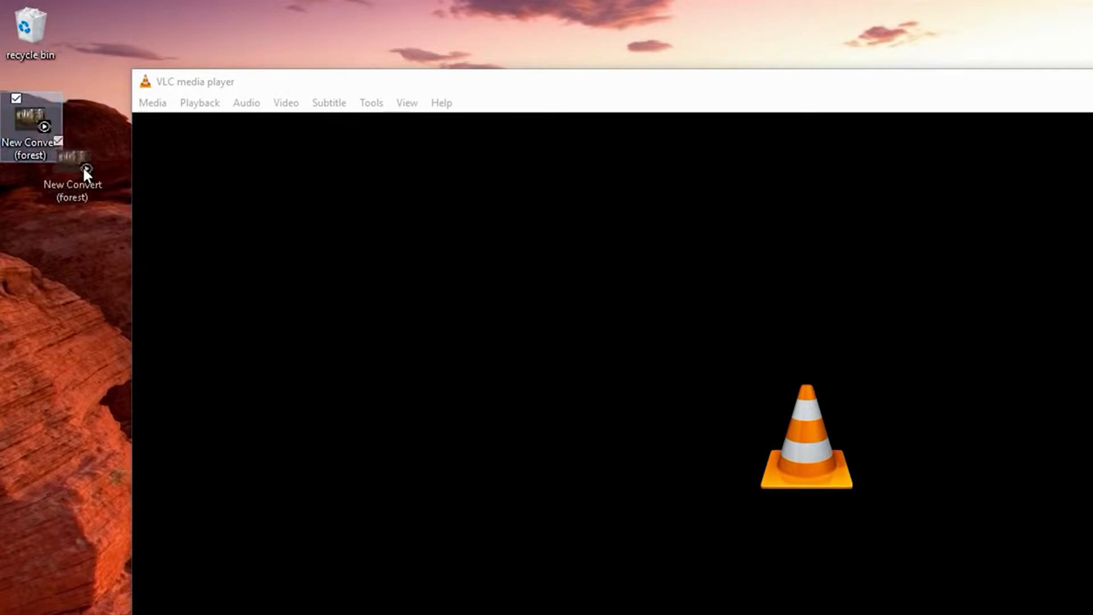
drag(265, 271, 723, 421)
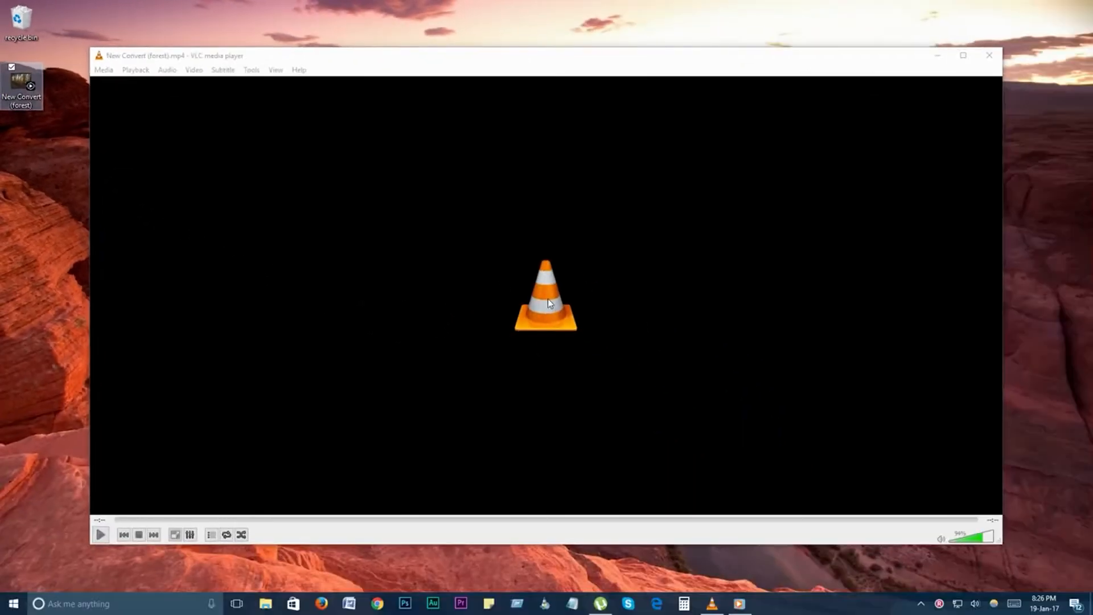
drag(547, 299, 548, 299)
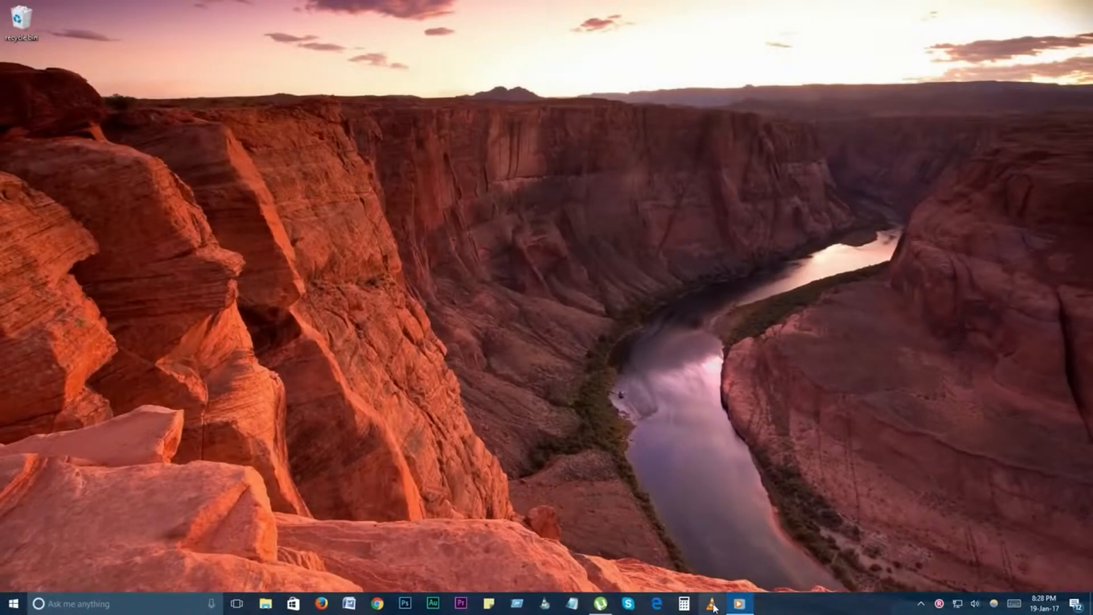
- Launch VLC and play the copied YouTube video URL as a network stream
click(712, 604)
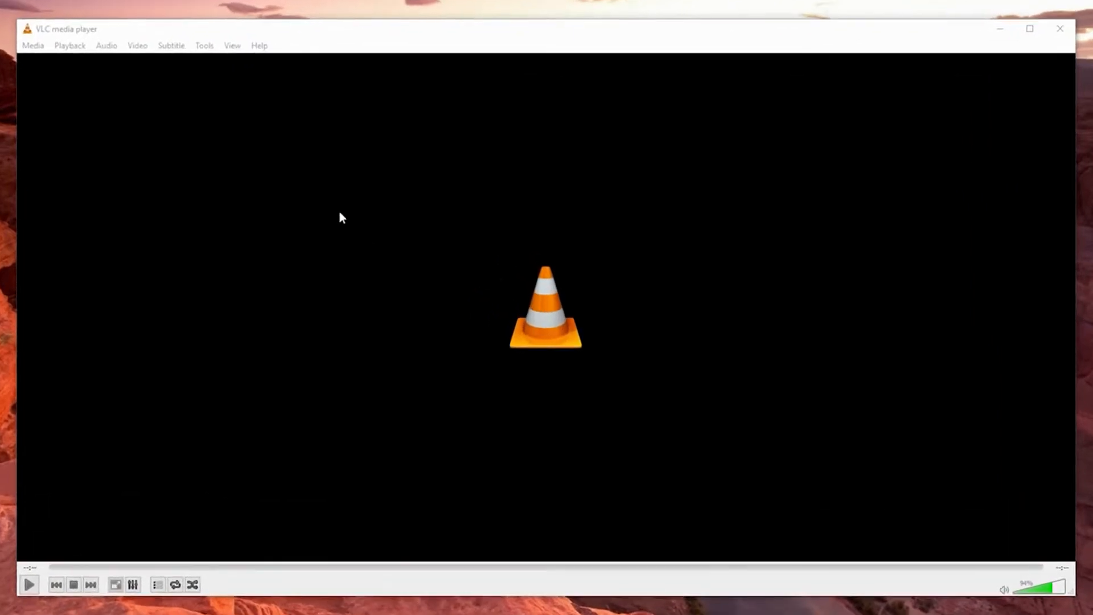
click(32, 50)
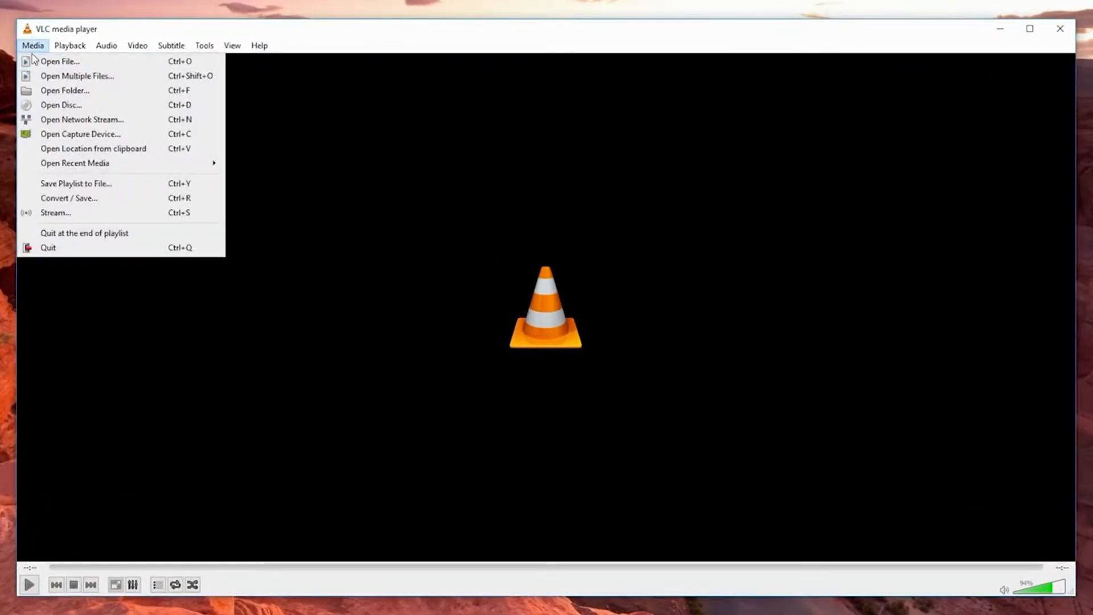
click(53, 120)
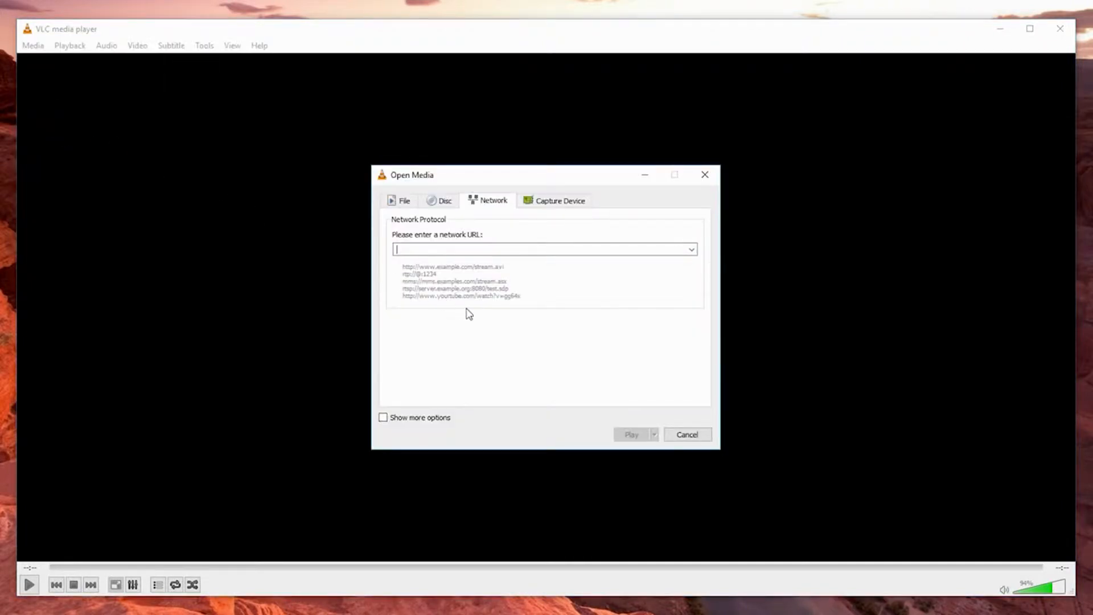
right_click(443, 252)
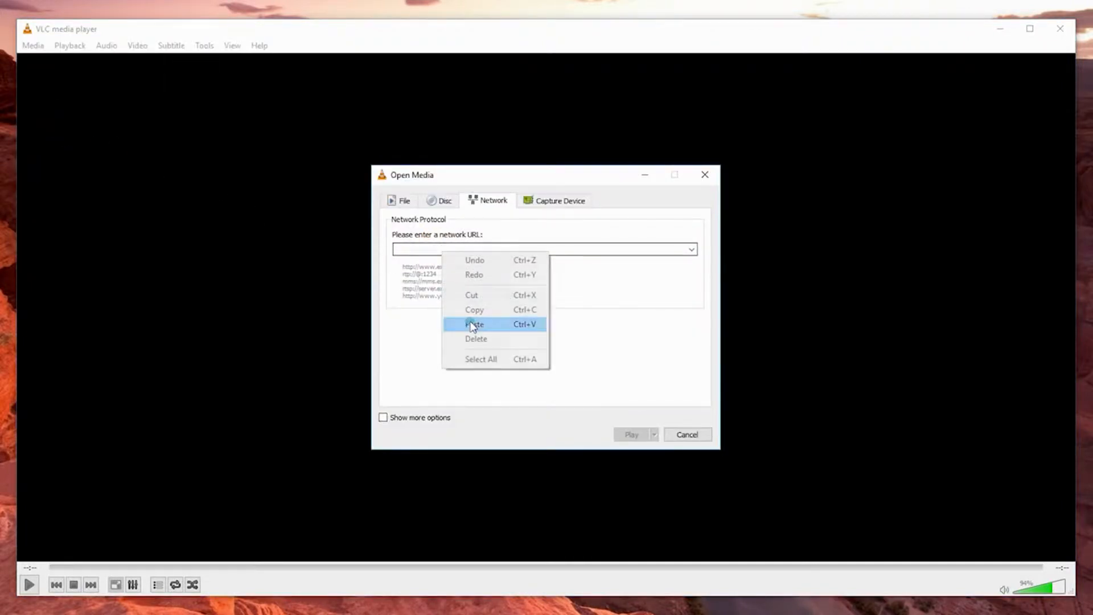
click(466, 324)
click(630, 431)
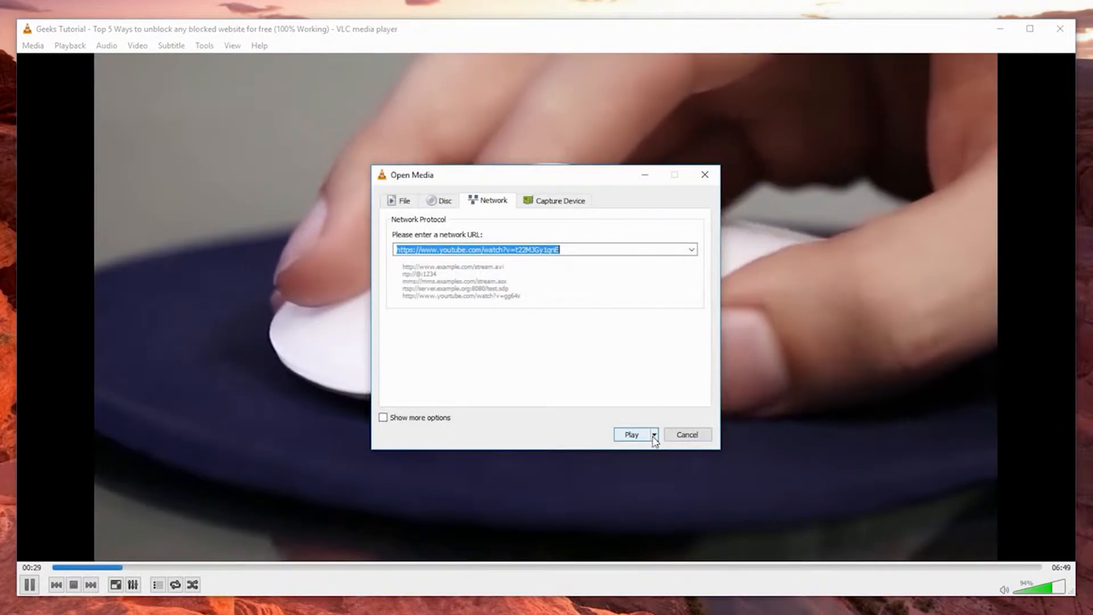
- Choose to convert the YouTube network stream instead of playing it
click(654, 434)
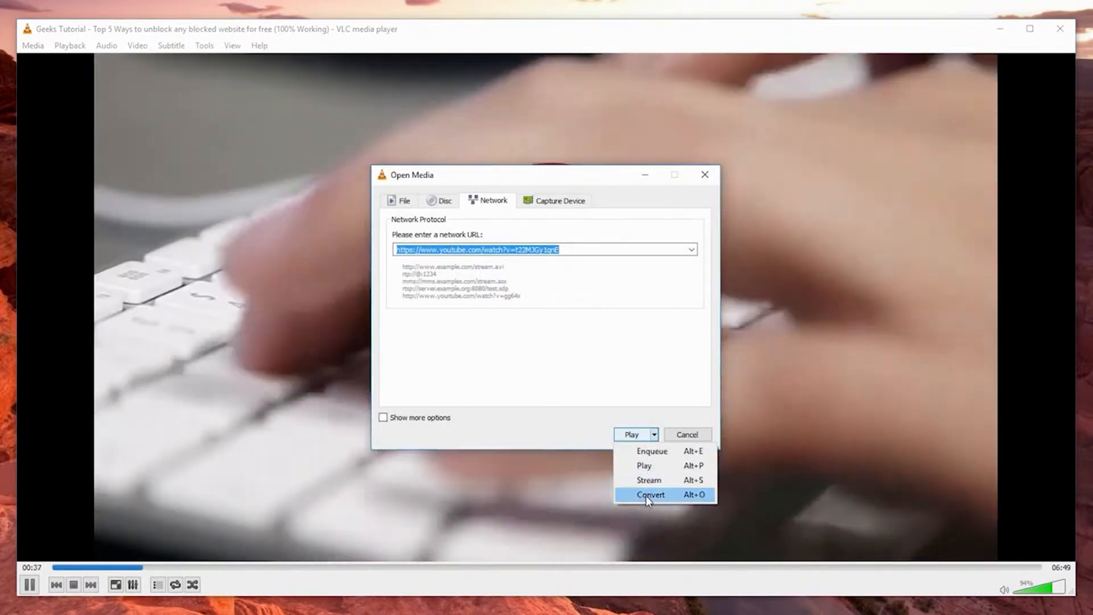
click(646, 495)
click(626, 434)
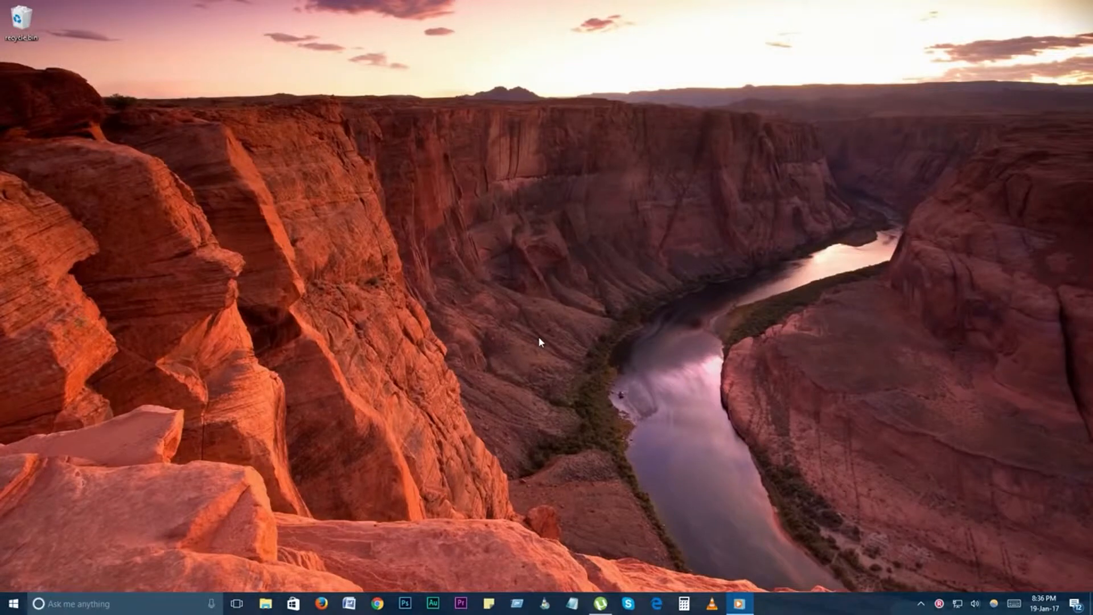
- Open VLC, show the Advanced Controls and record a clip from the playing Mix.mp4 video
click(711, 603)
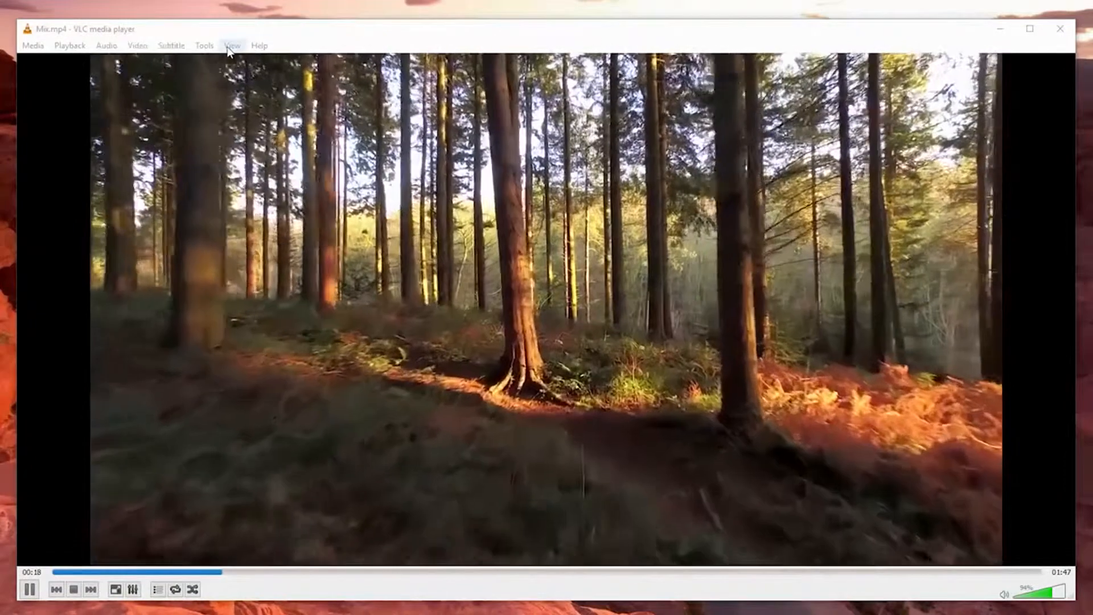
click(228, 47)
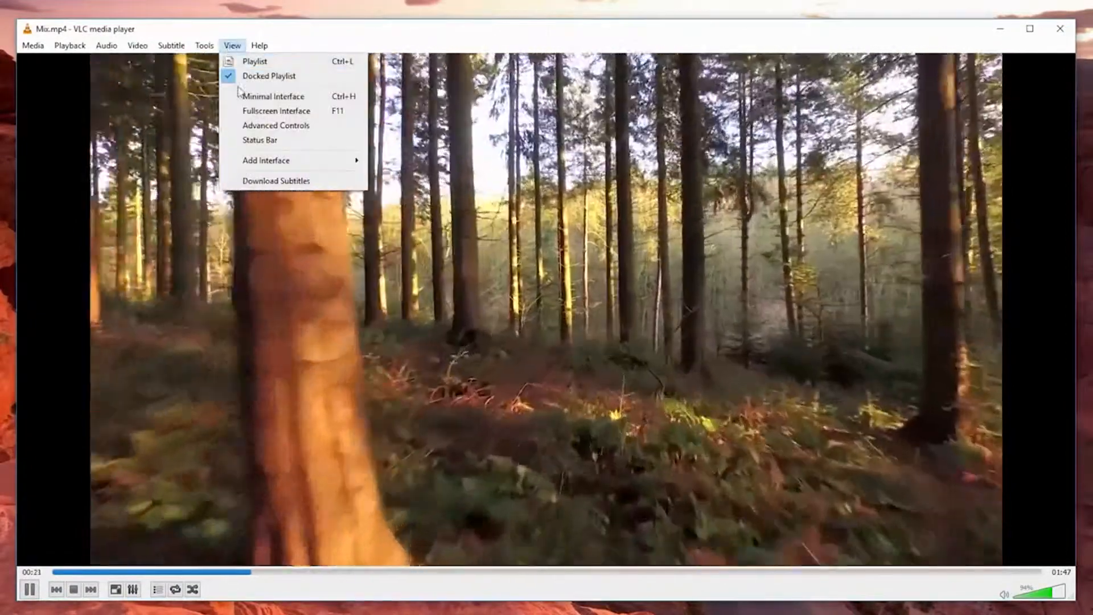
click(252, 124)
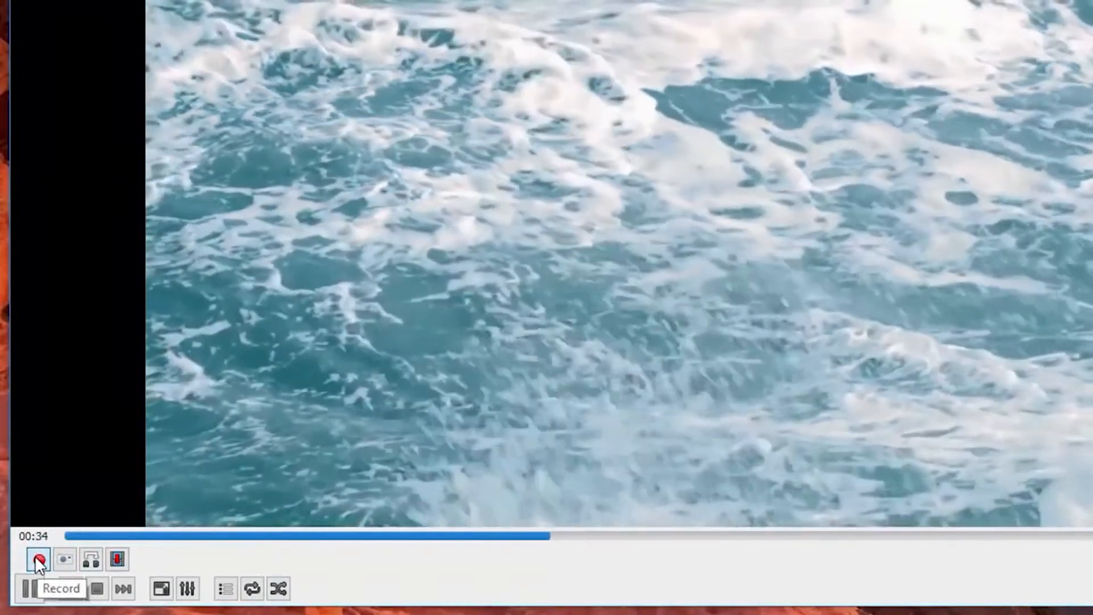
click(39, 559)
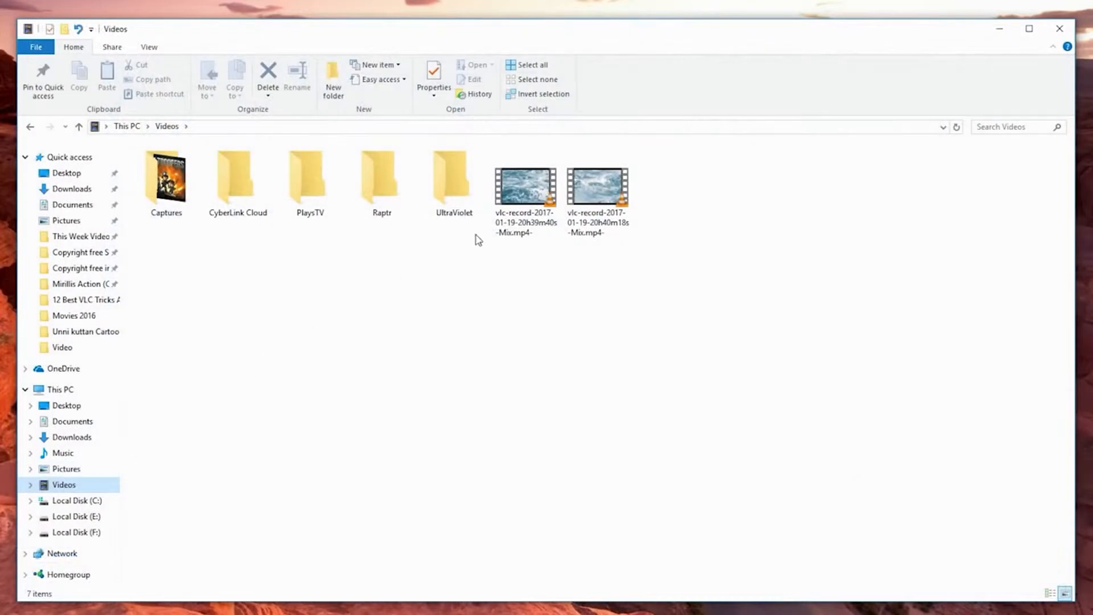
- Check the recorded clip in the Videos folder and look in the Music folder, then close File Explorer
click(599, 199)
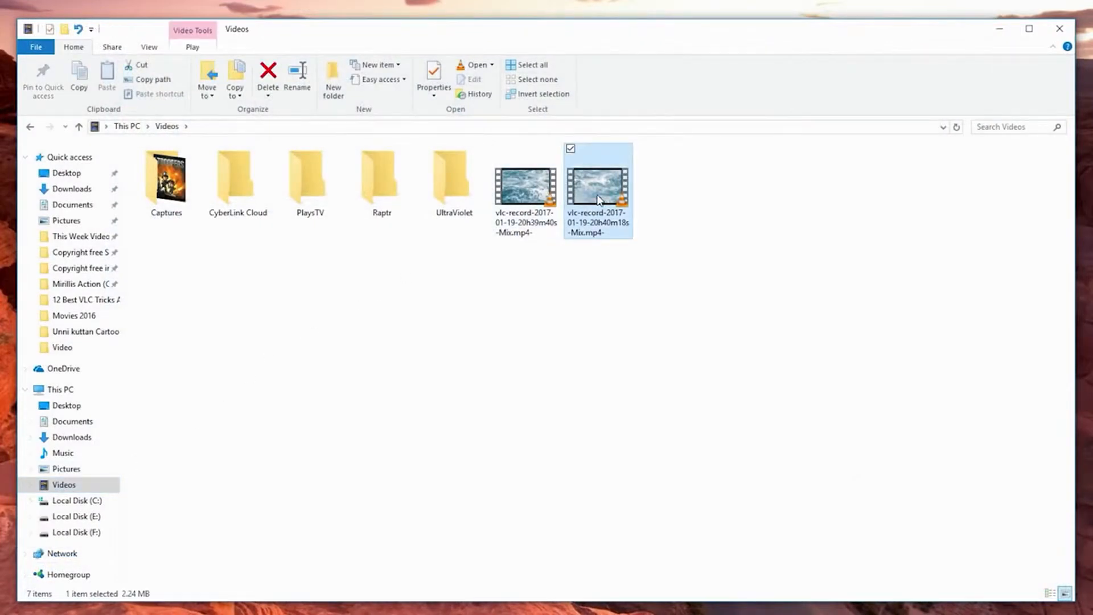
click(64, 453)
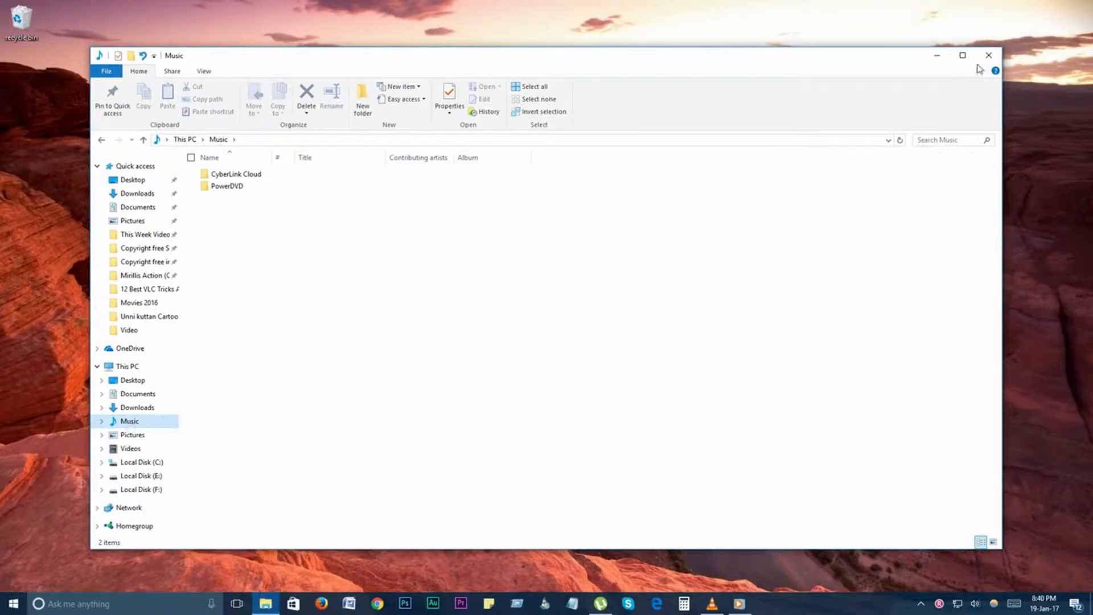
click(989, 55)
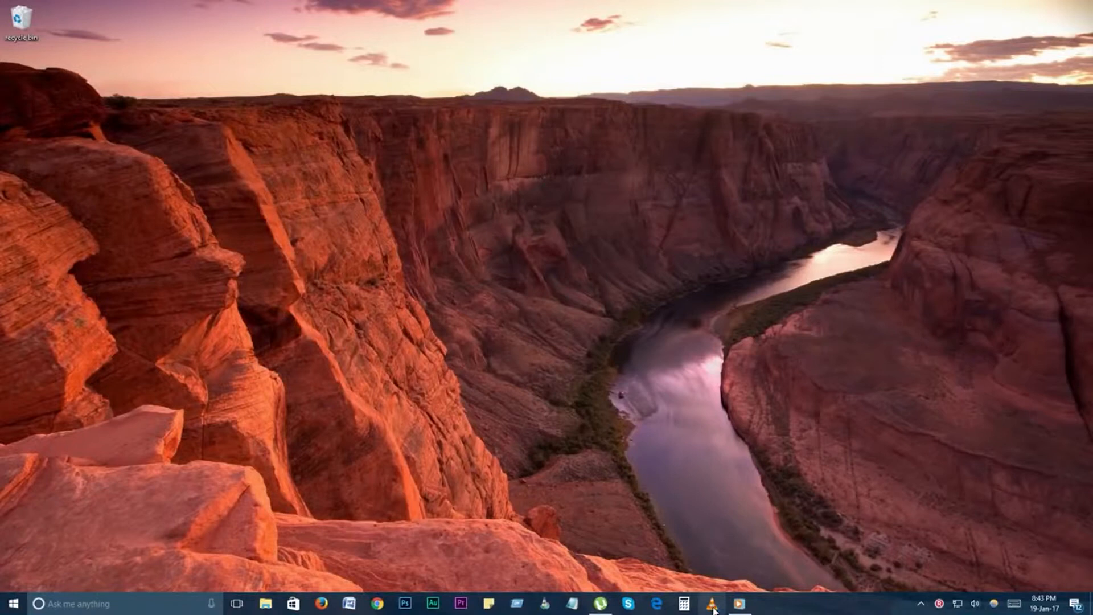
- Launch VLC and set up a Convert / Save job from a capture device with Desktop as the capture mode
click(713, 606)
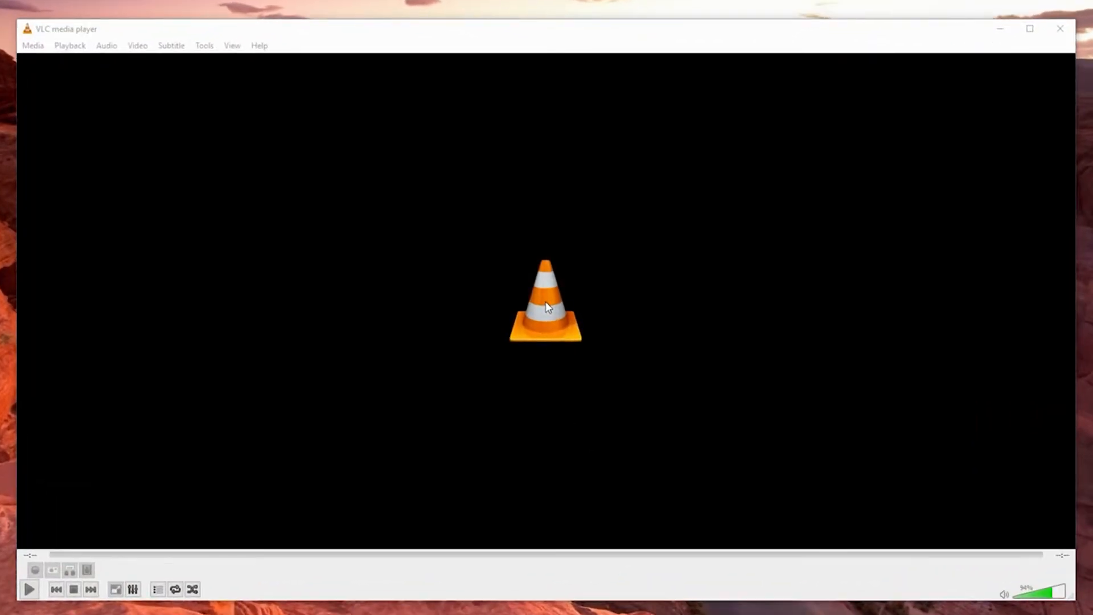
click(34, 46)
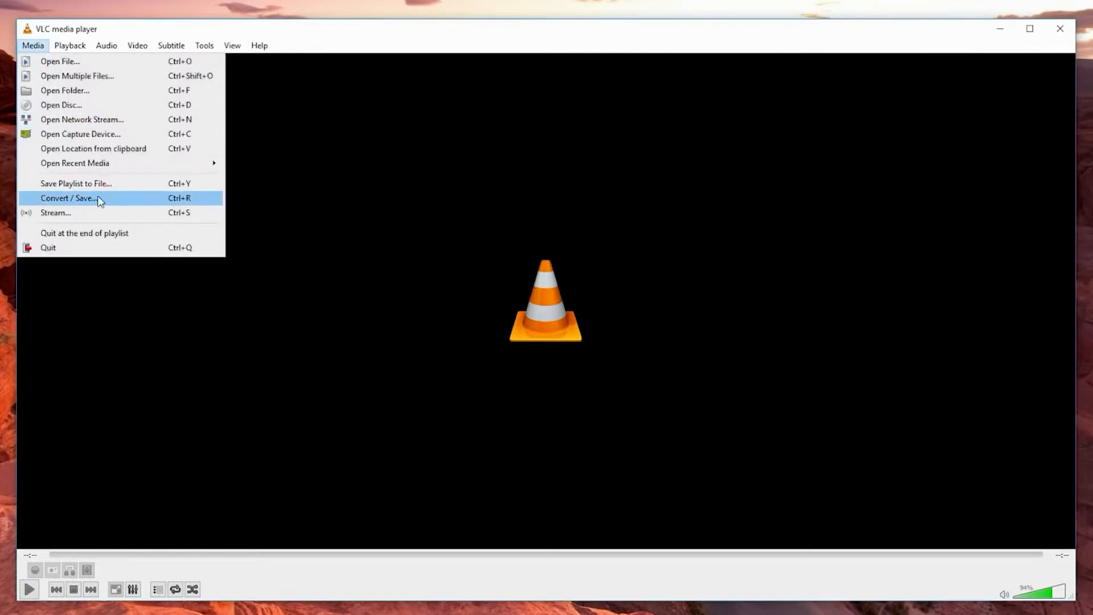
click(80, 197)
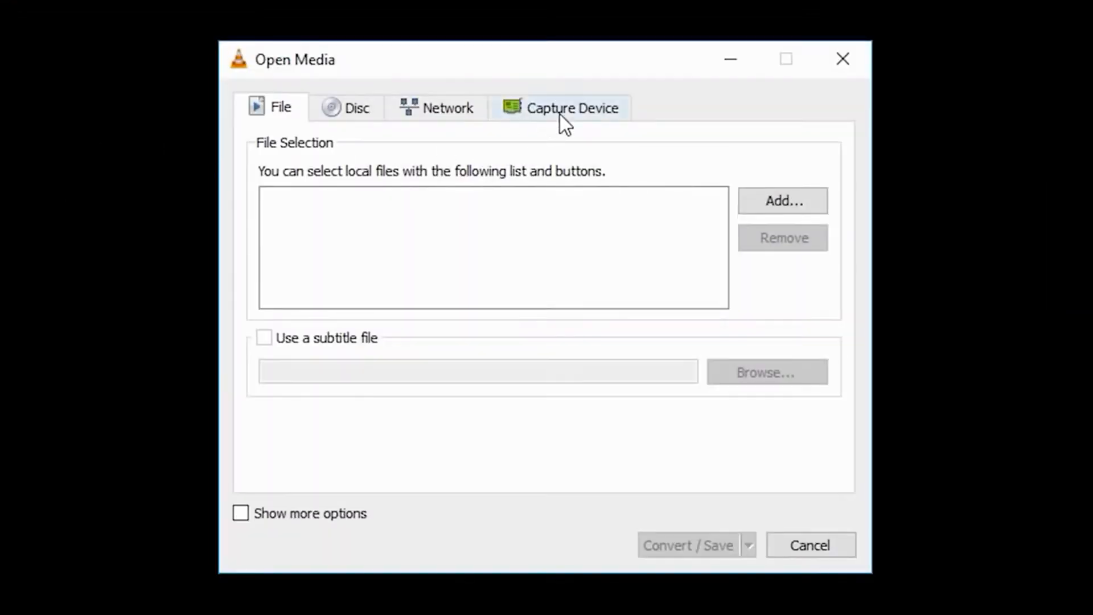
click(559, 114)
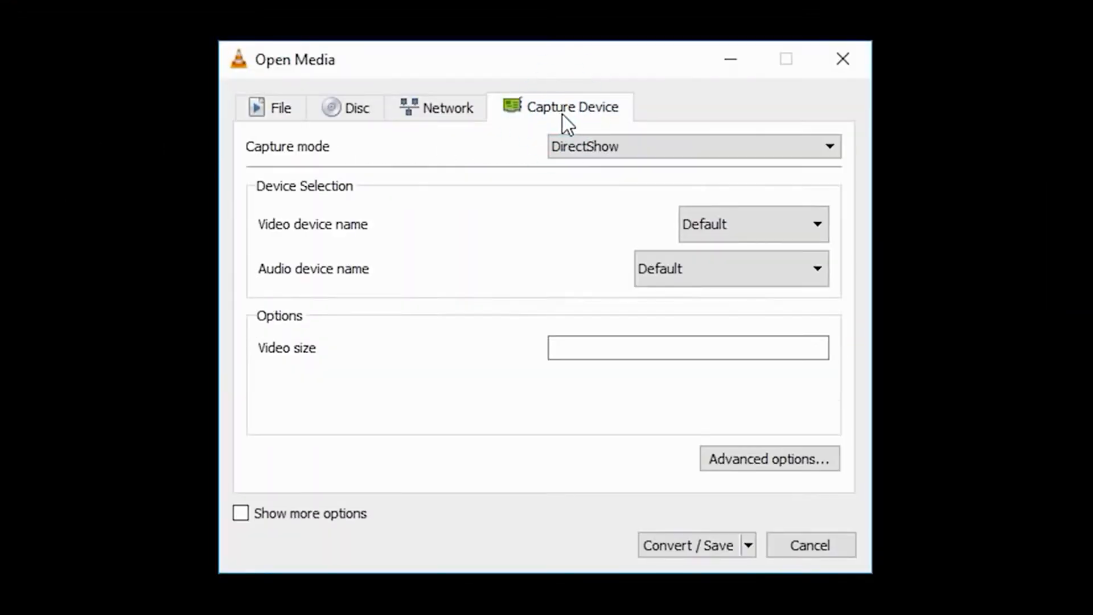
click(584, 153)
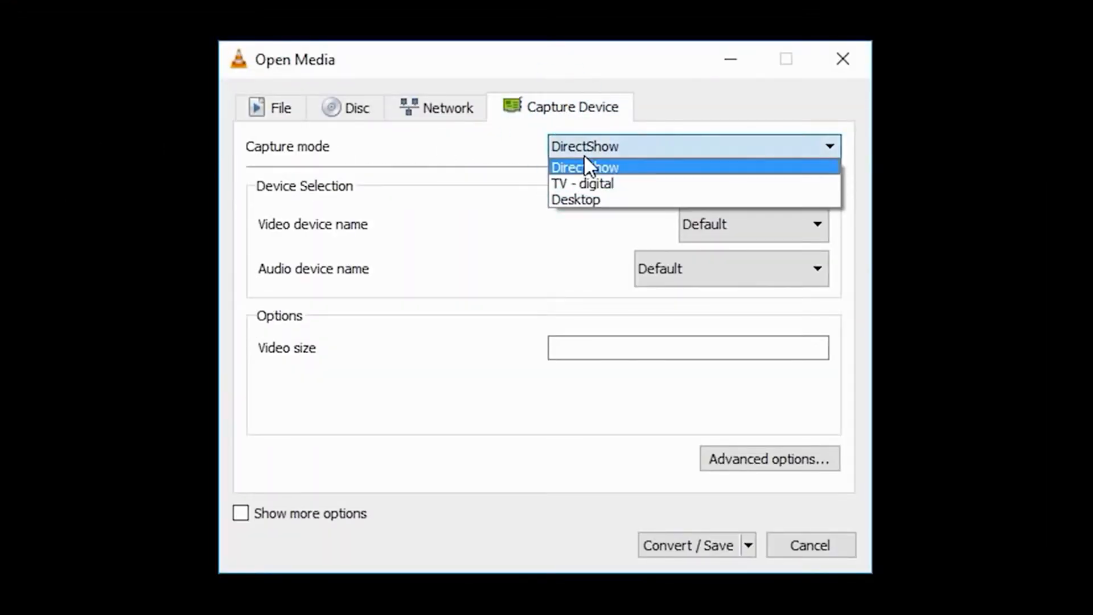
click(589, 200)
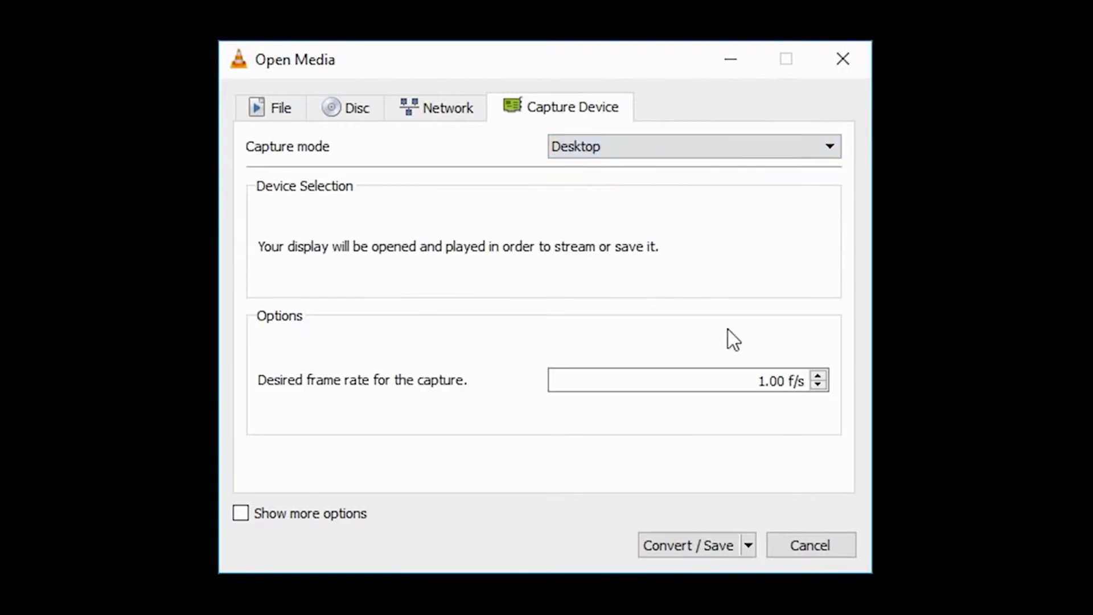
- Set the desired capture frame rate to 30 f/s and proceed with converting the desktop capture
drag(735, 379, 817, 383)
text(30)
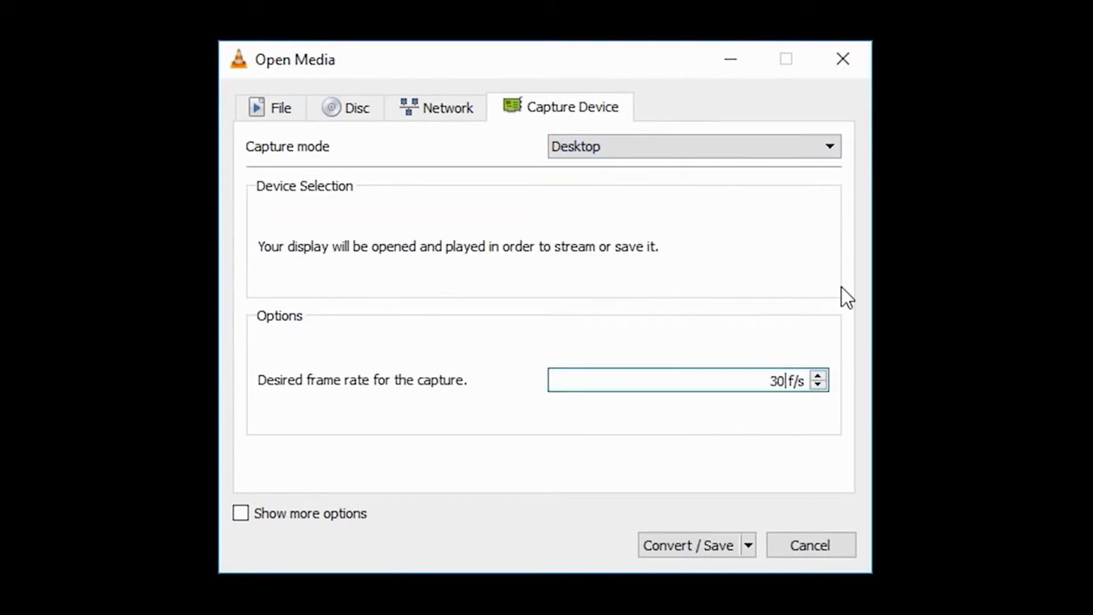
click(694, 555)
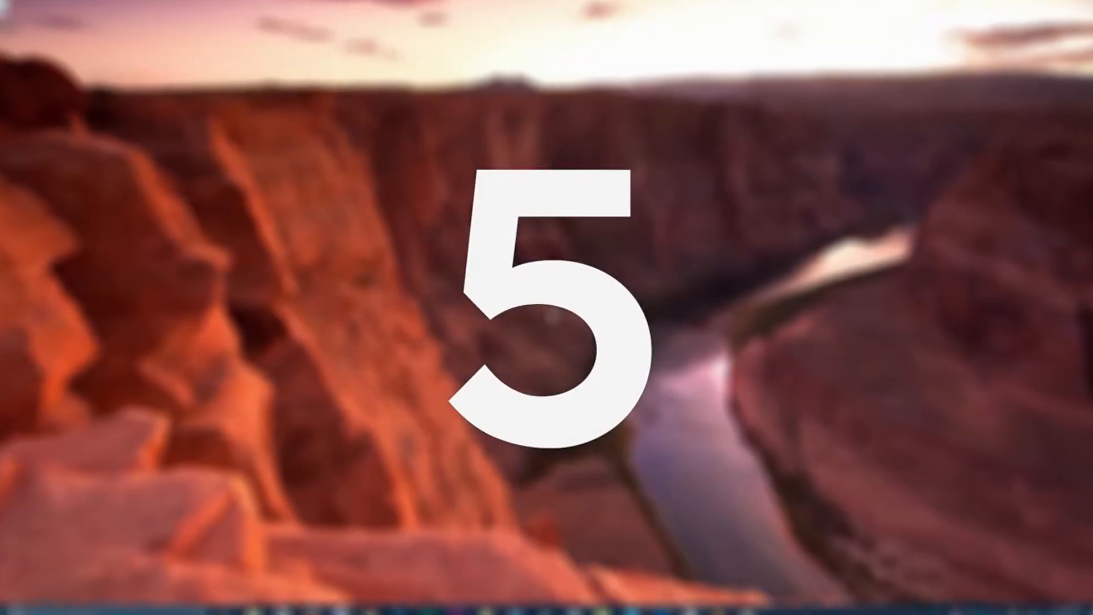
- Launch VLC and open a capture device with DirectShow as the capture mode
click(712, 607)
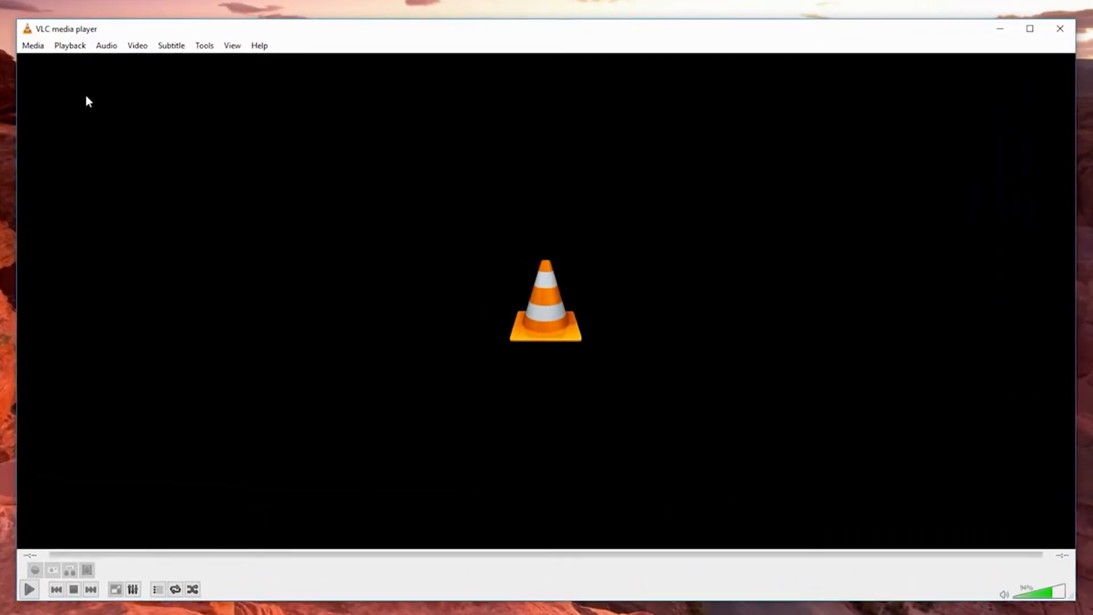
click(103, 69)
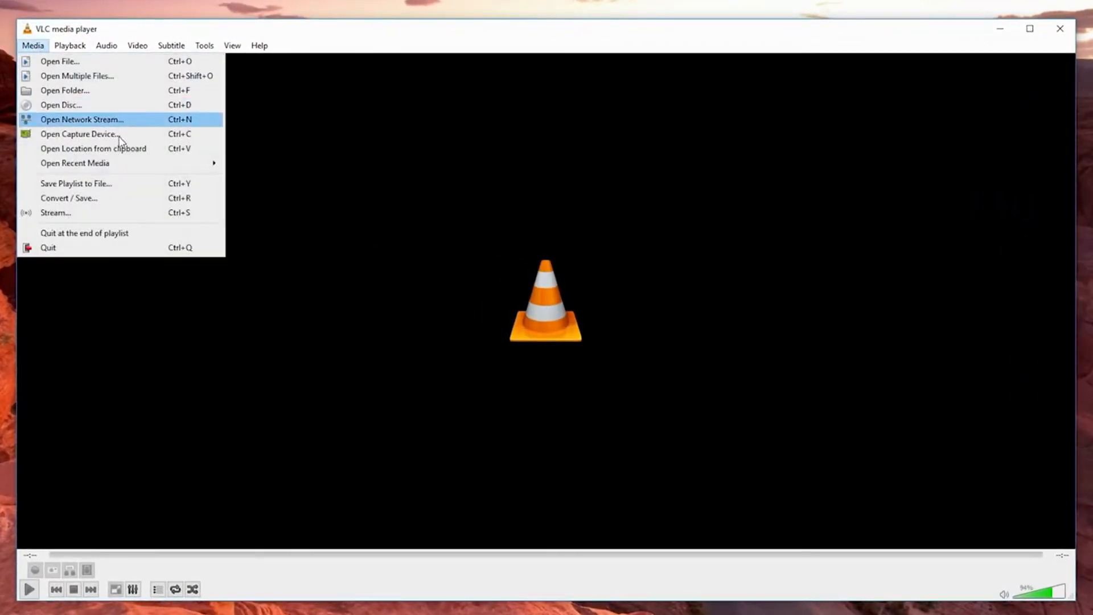
click(119, 137)
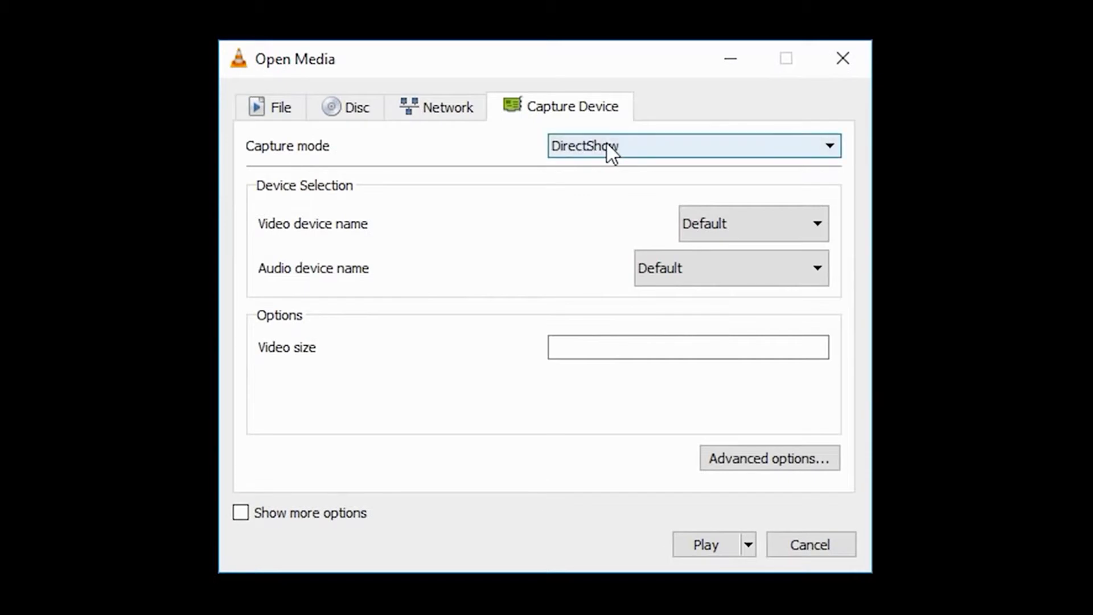
click(607, 143)
click(629, 170)
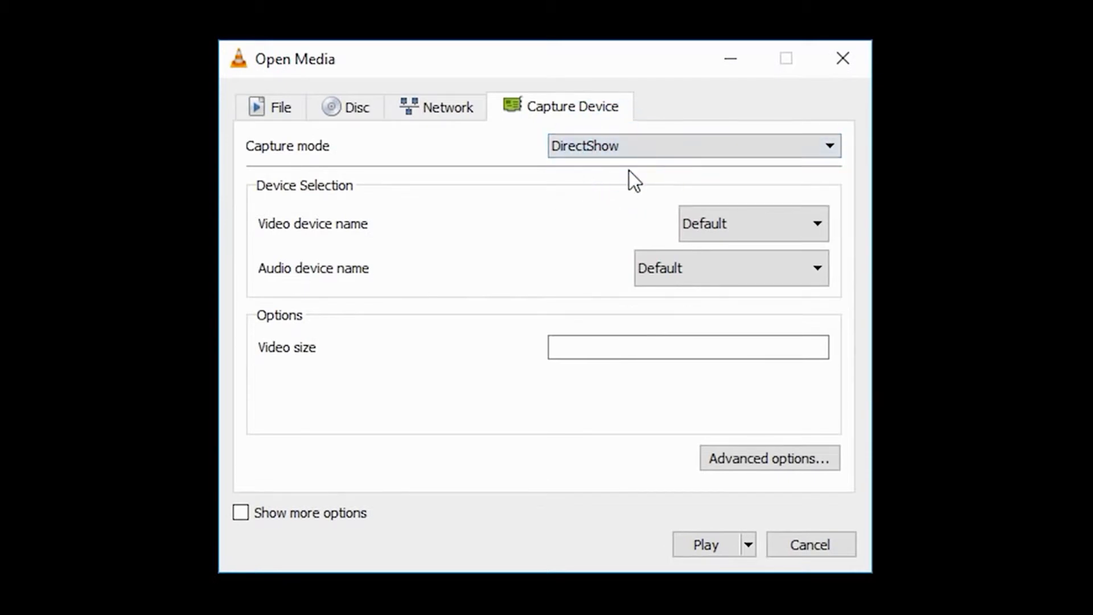
- Choose Integrated Webcam as video device and Microphone (Realtek Audio) as audio device, and play the capture
click(747, 223)
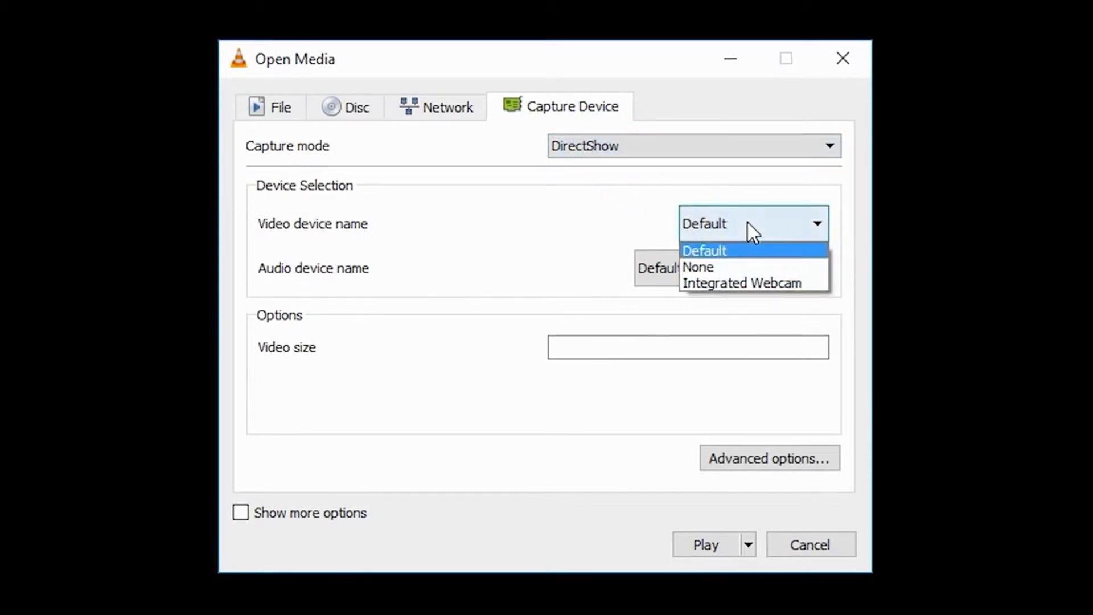
click(756, 283)
click(749, 271)
click(754, 329)
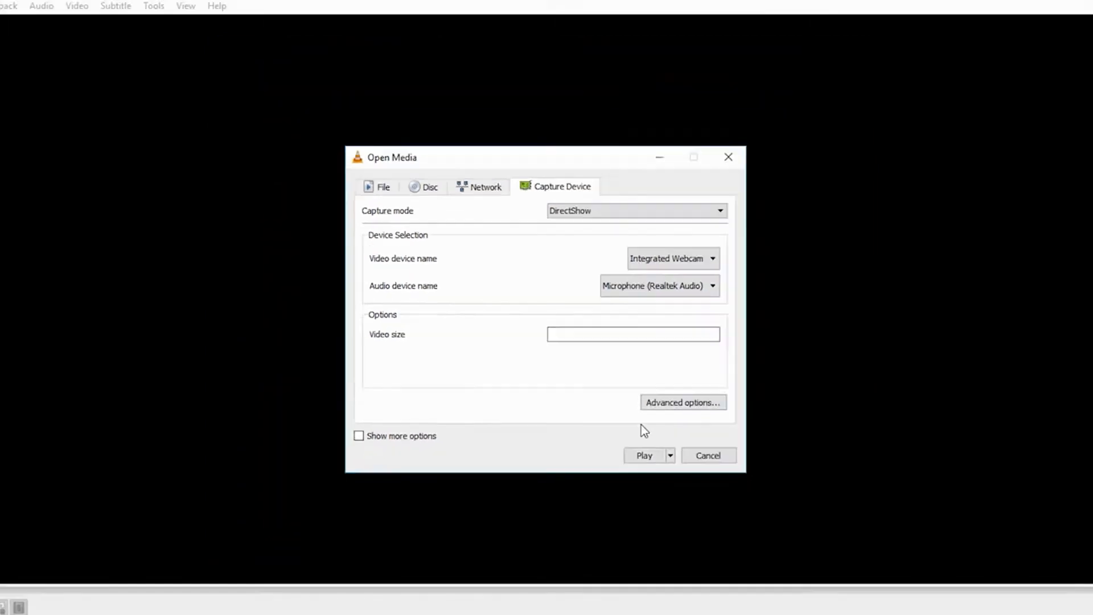
click(643, 455)
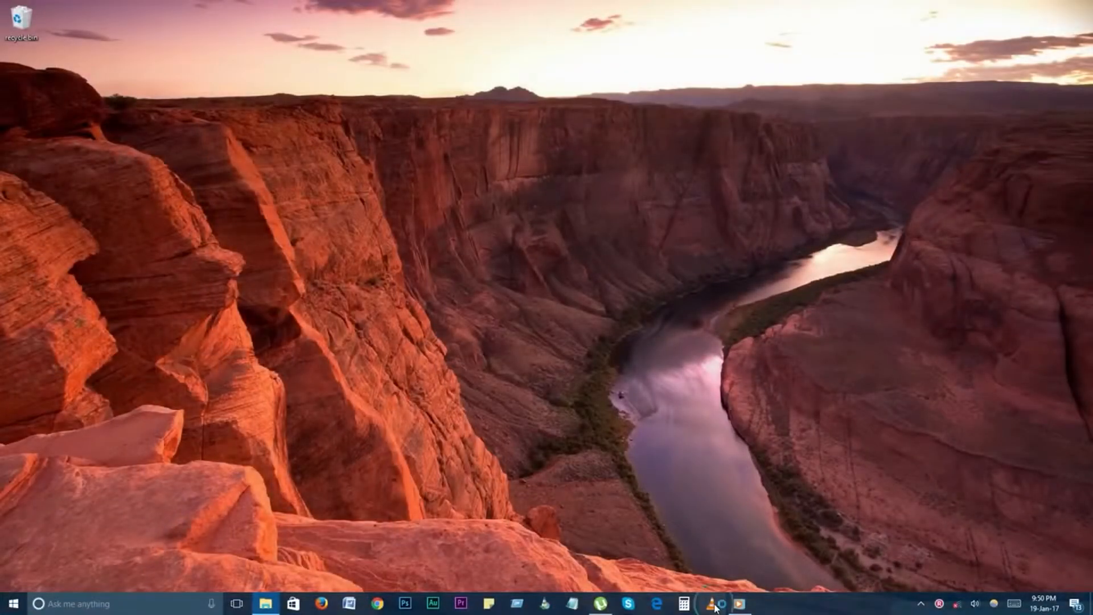
- Launch VLC and start a Convert / Save job from a disc, selecting Blu-ray and finally Audio CD as disc type
click(714, 606)
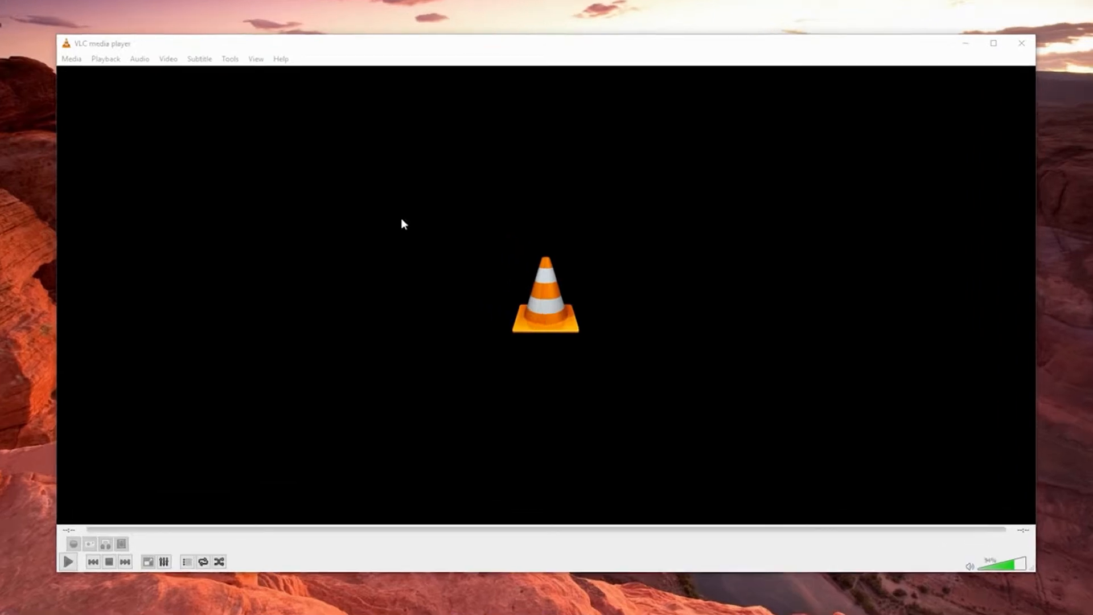
click(109, 70)
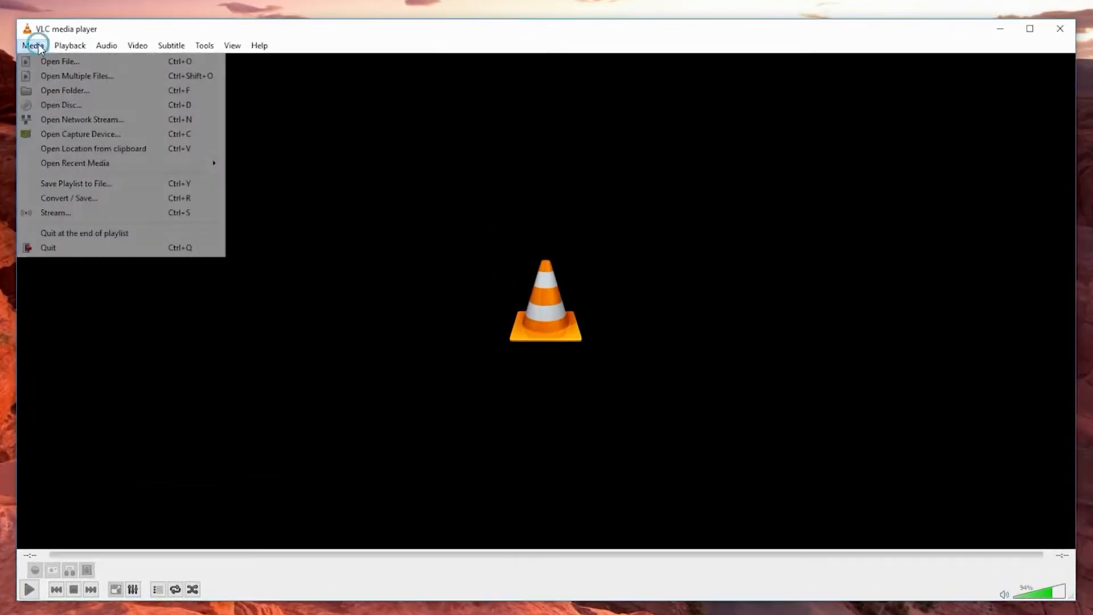
click(83, 196)
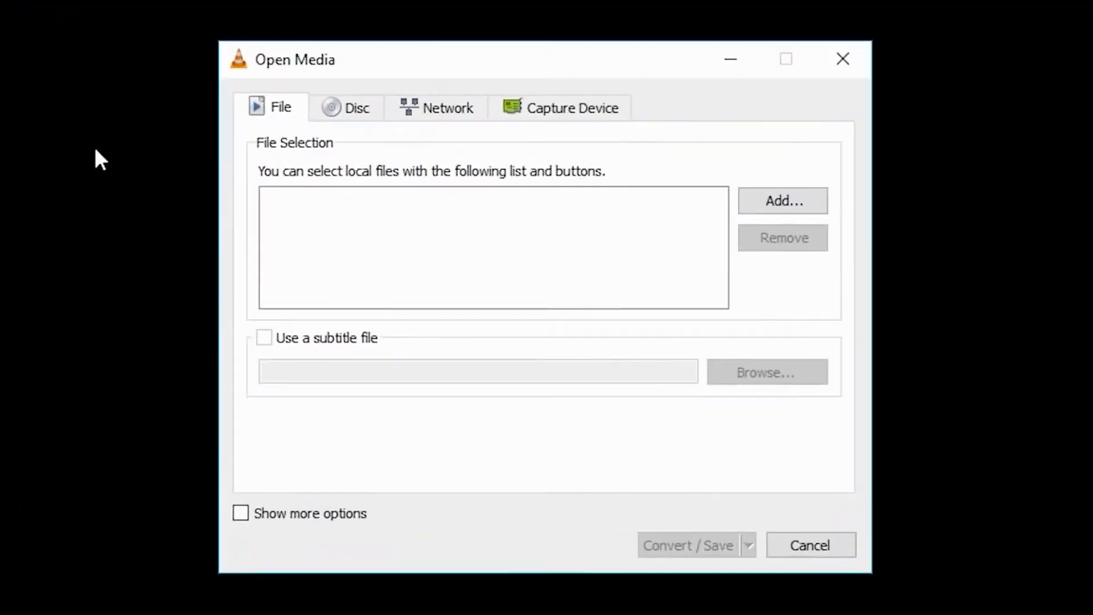
click(339, 117)
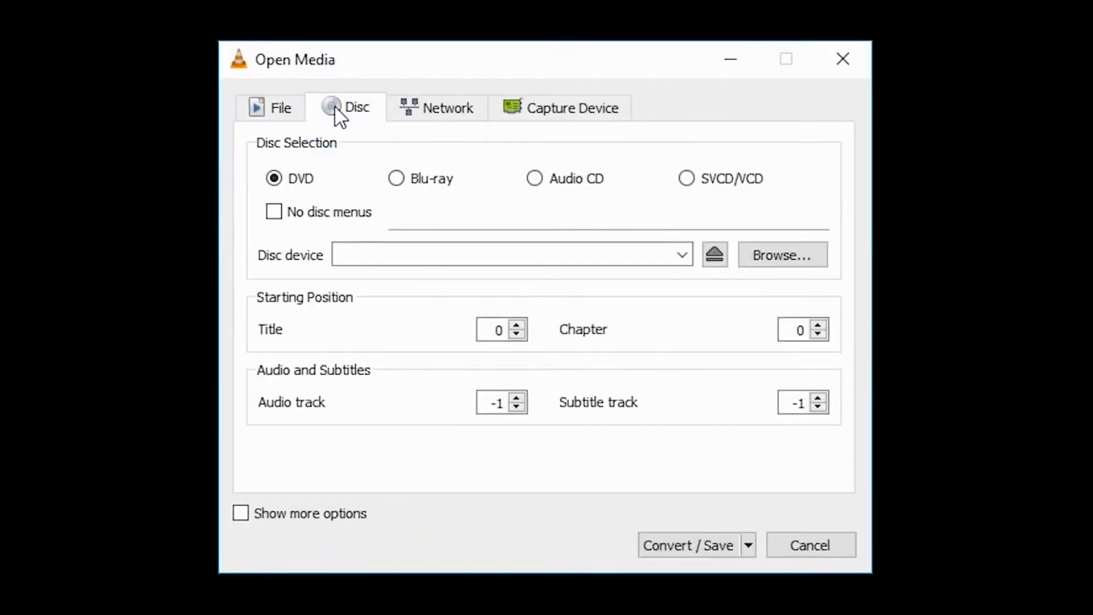
click(407, 176)
click(540, 180)
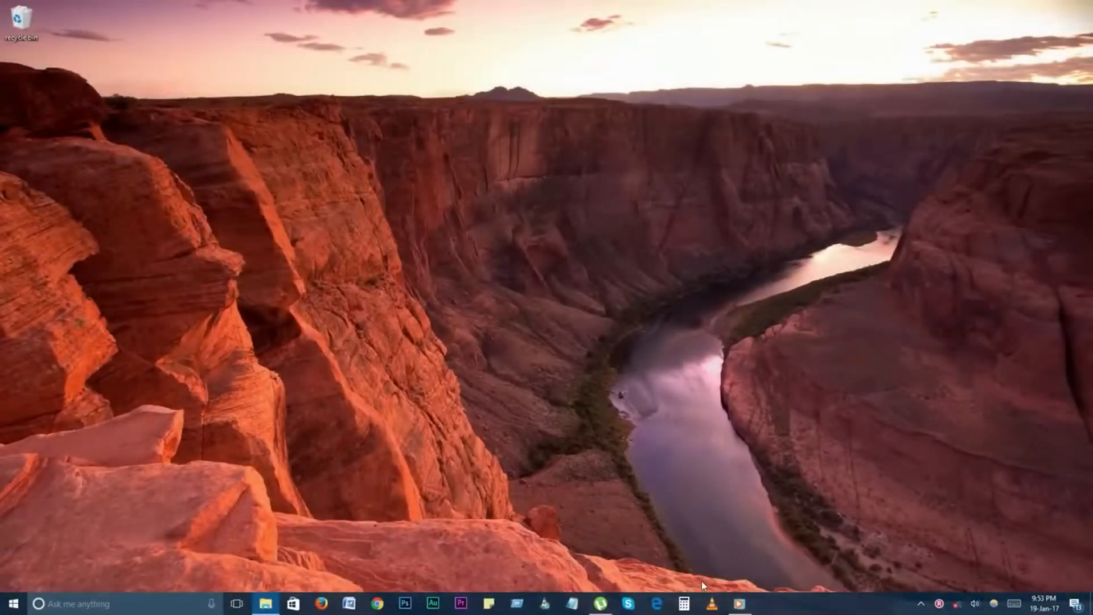
- Launch VLC, open Effects and Filters and look through the Colors and Crop video effects
click(713, 605)
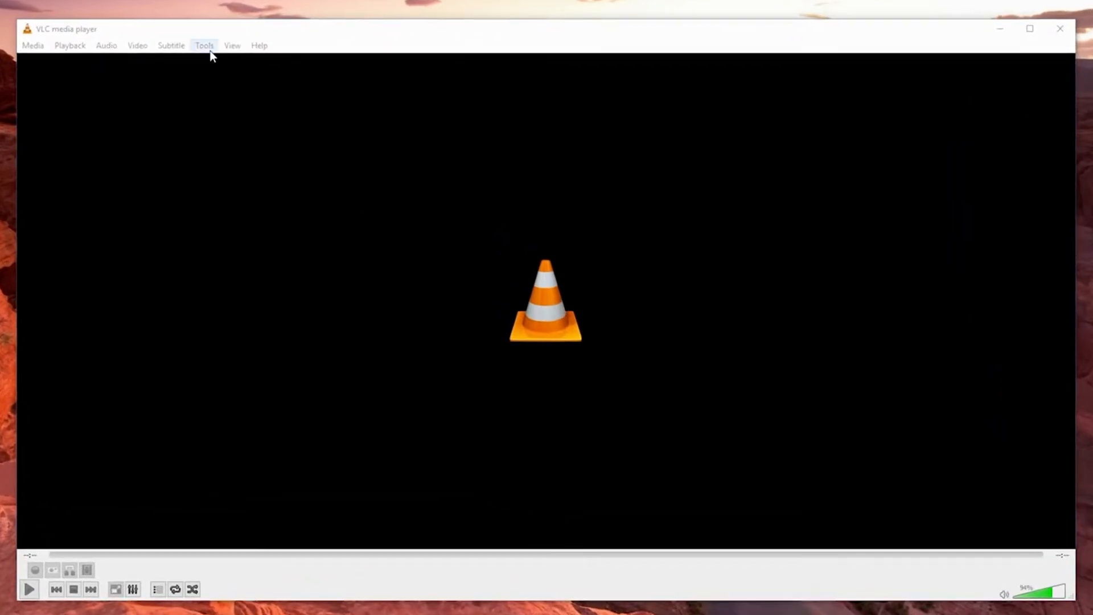
click(252, 71)
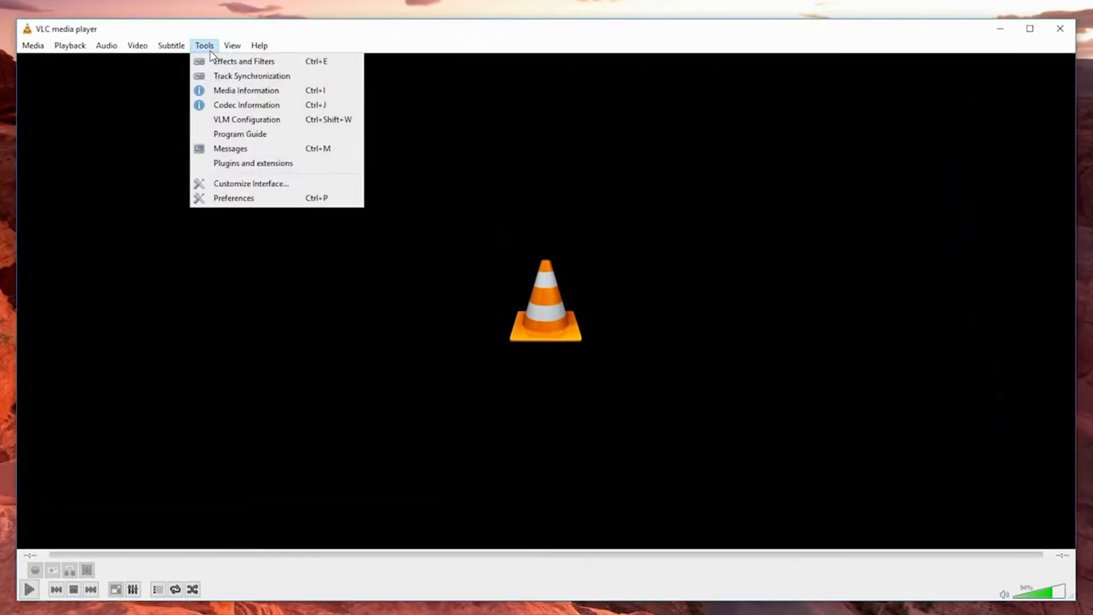
click(237, 67)
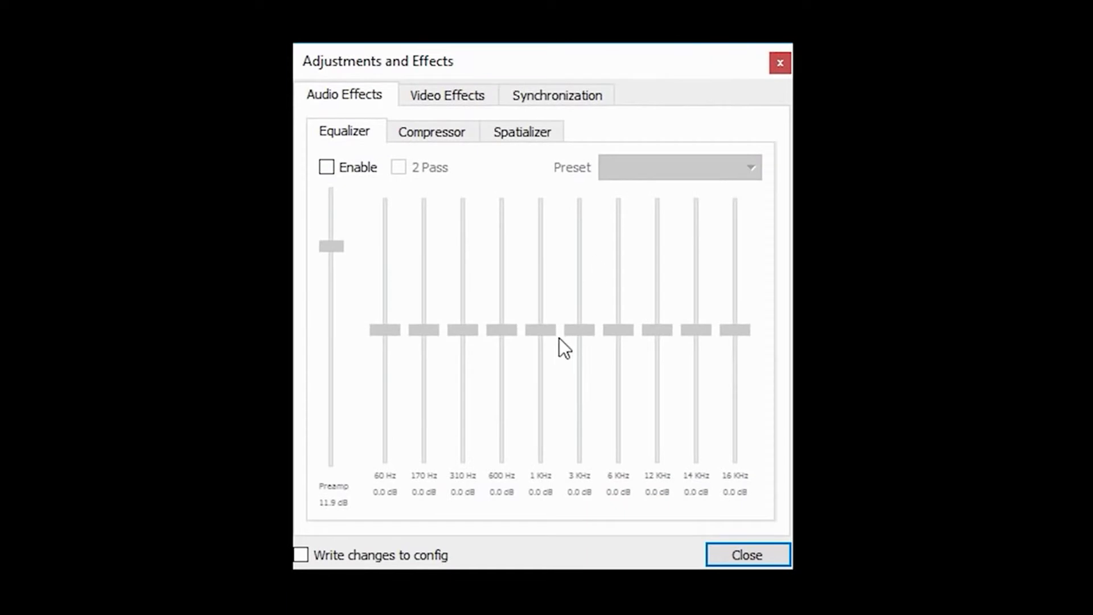
click(447, 95)
click(460, 131)
click(409, 132)
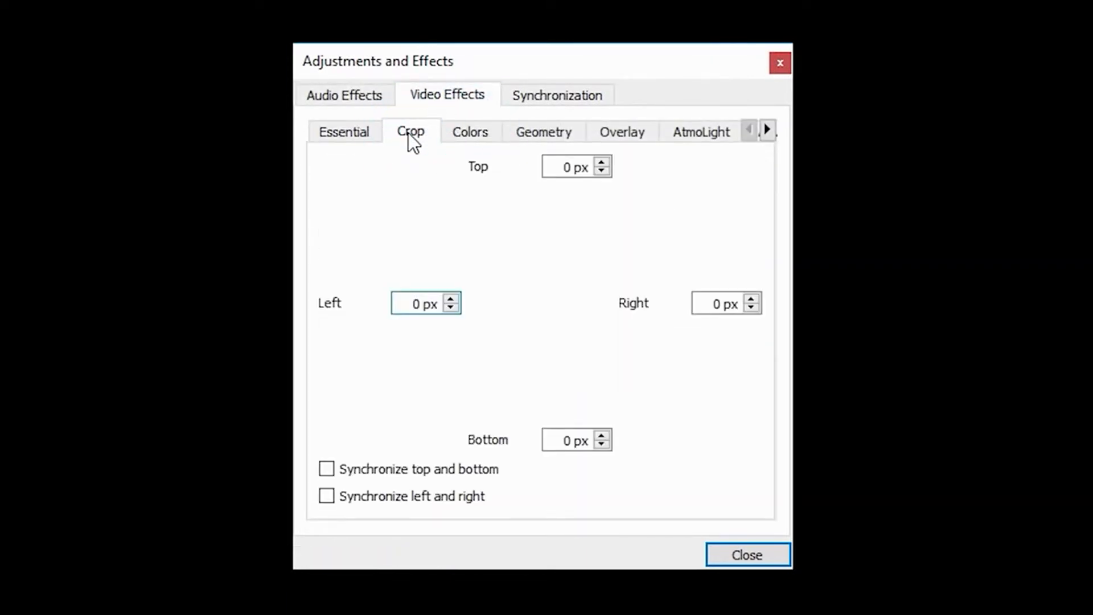
- Enable the audio equalizer and try out its Preamp slider
click(336, 94)
click(326, 167)
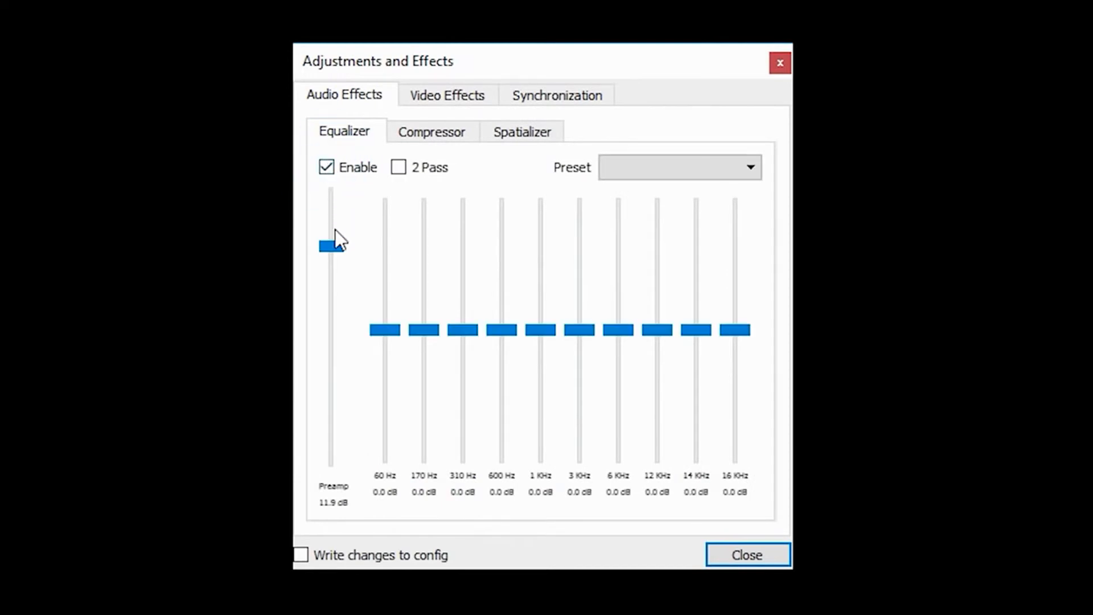
mouse_move(333, 245)
mouse_down()
mouse_move(319, 406)
mouse_move(315, 252)
mouse_up()
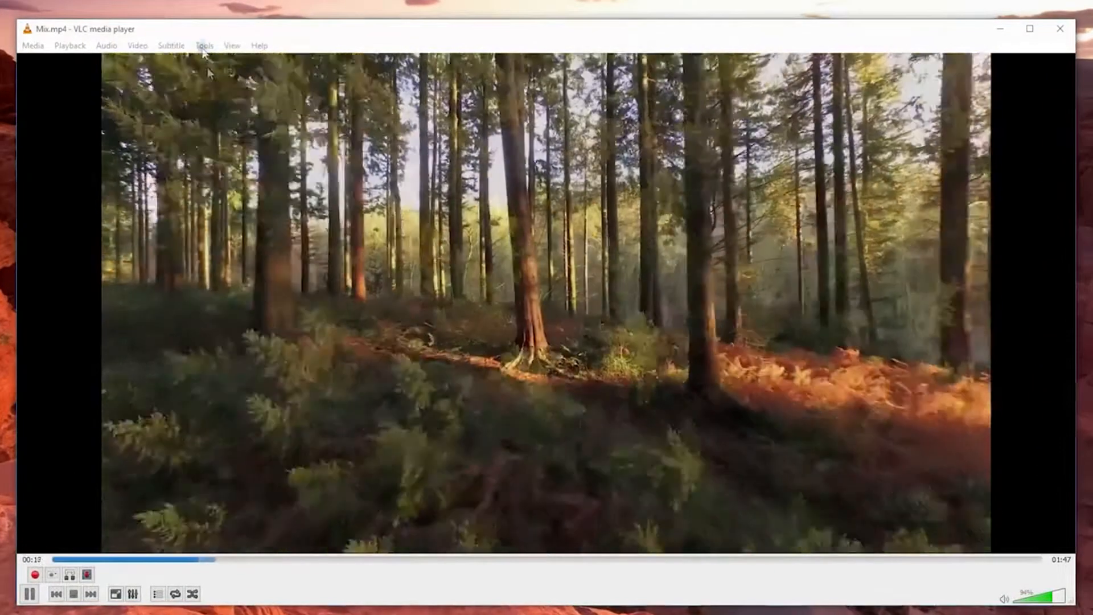
- Open Effects and Filters for the playing Mix.mp4 video and look at the Essential and Overlay video effects
click(204, 46)
click(234, 63)
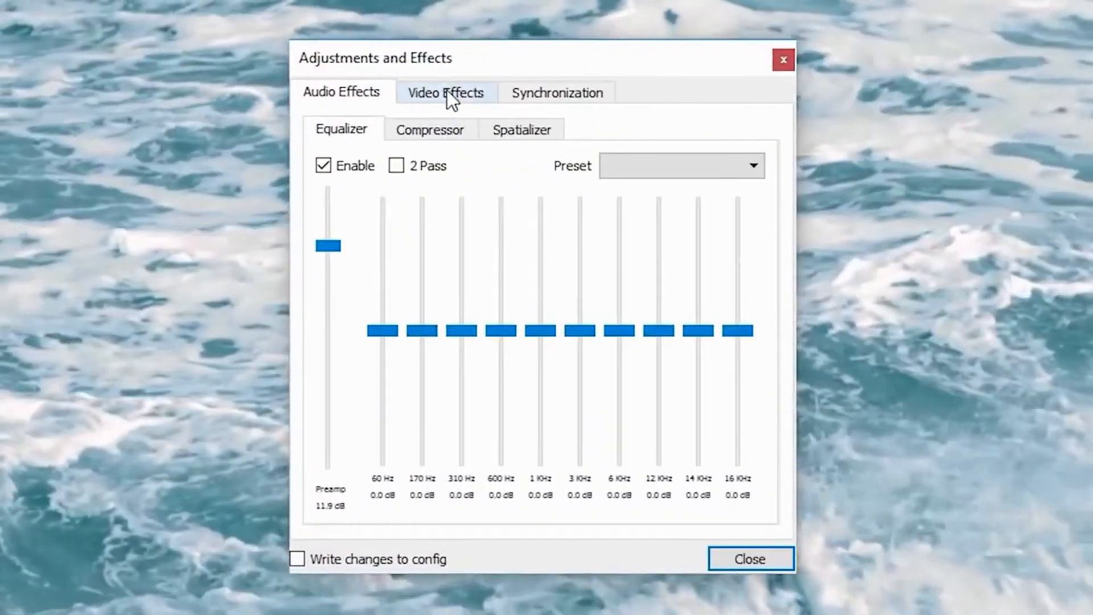
click(491, 175)
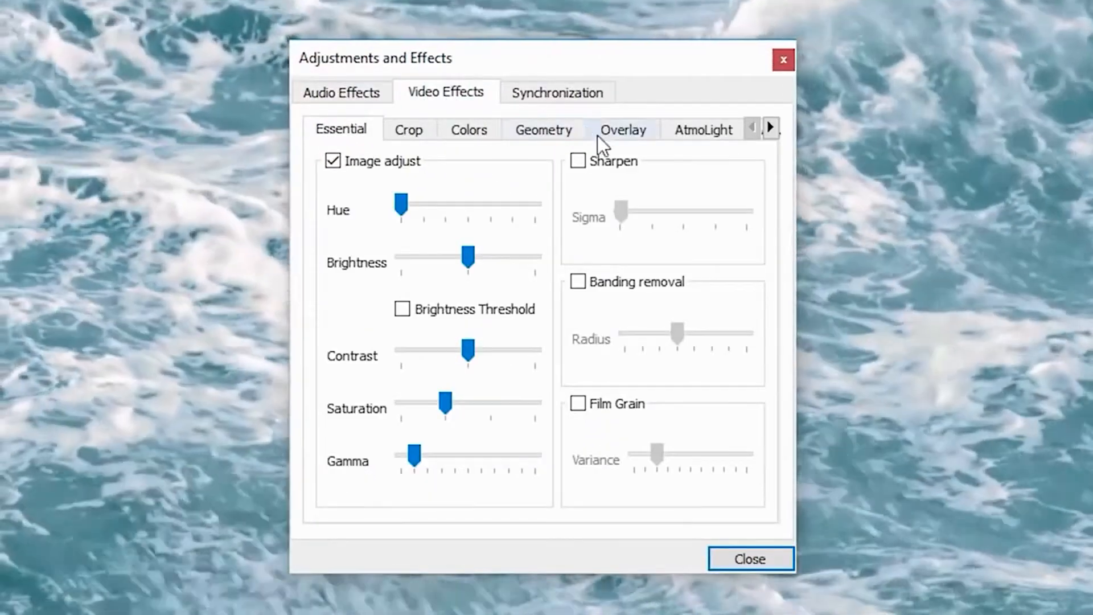
click(616, 140)
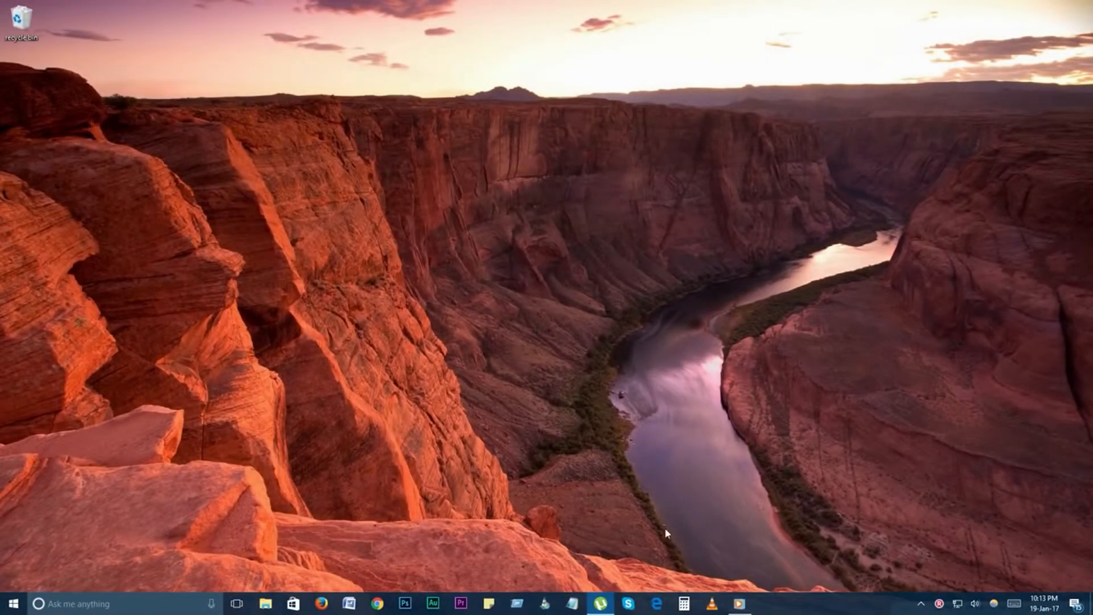
- Open VLC, take two snapshots of the playing slowmoheadla.mov video and check them in the Pictures folder
click(712, 603)
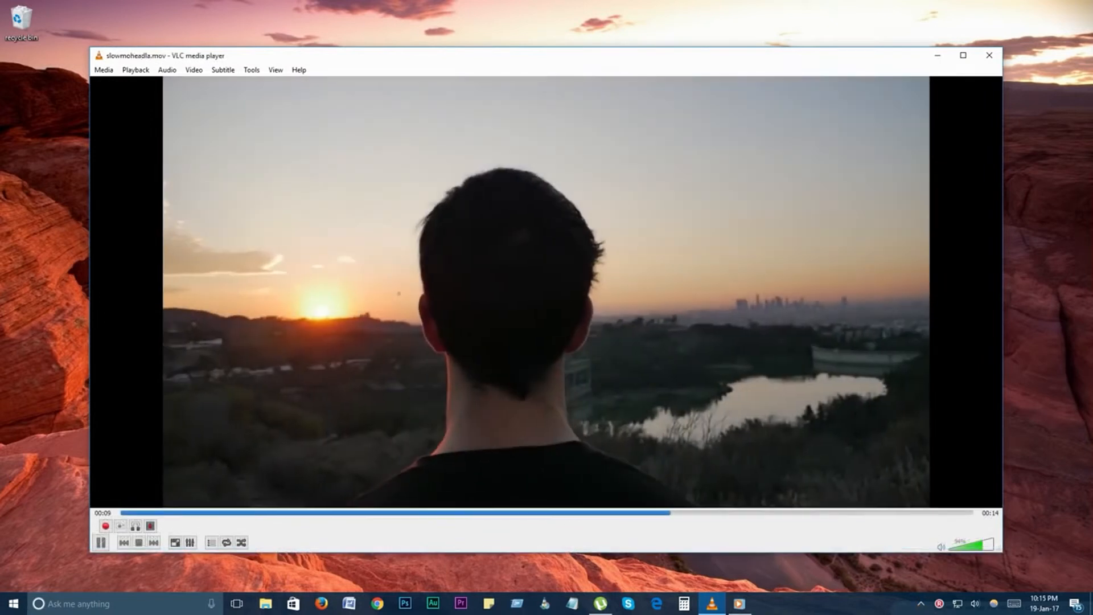
key(shift+s)
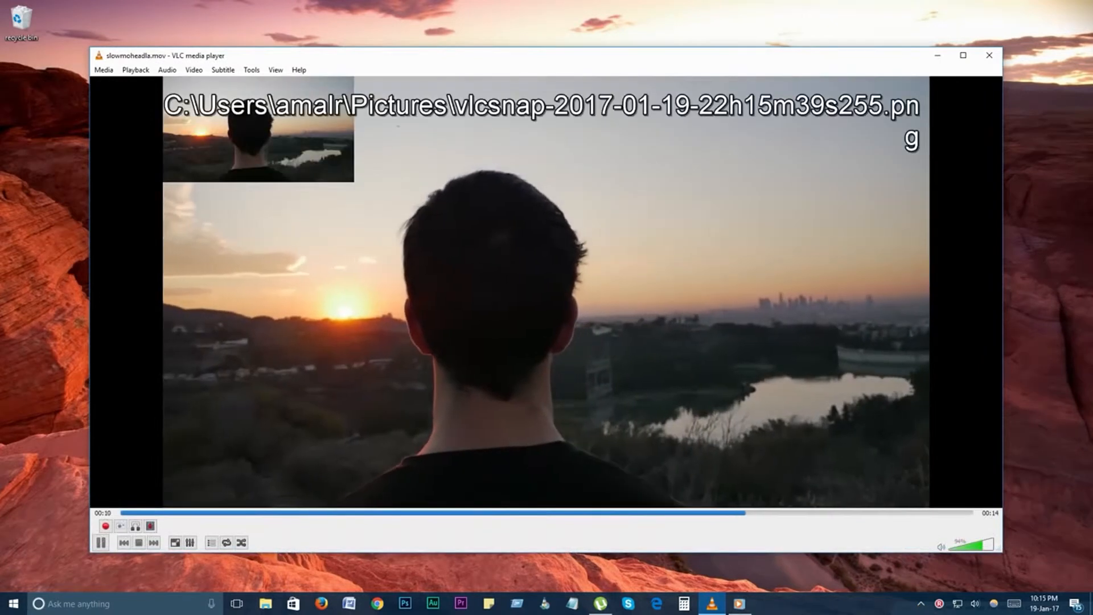
key(shift+s)
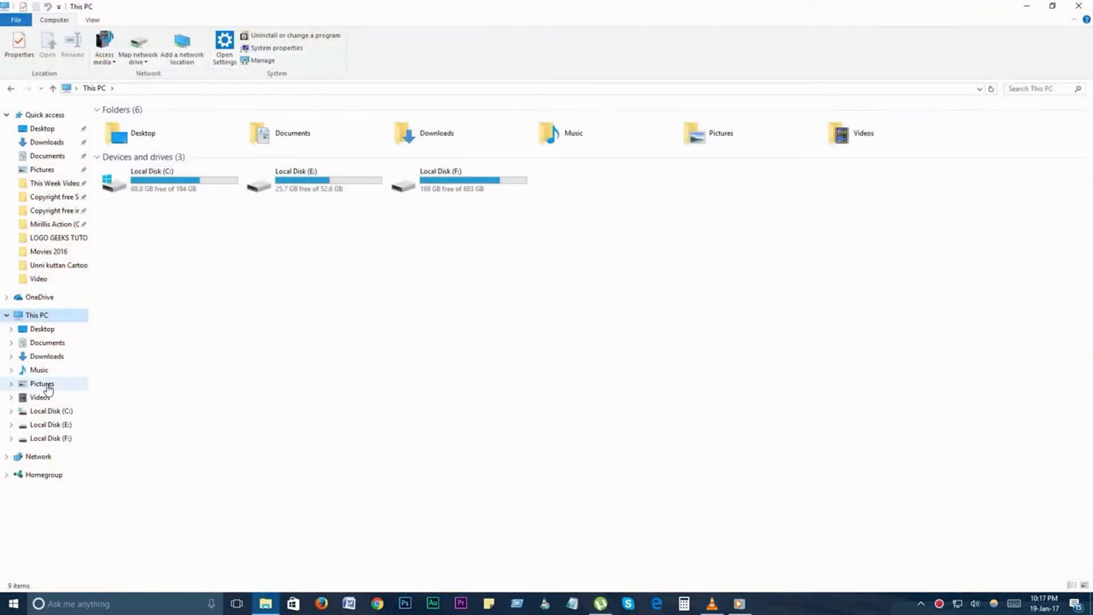
click(46, 384)
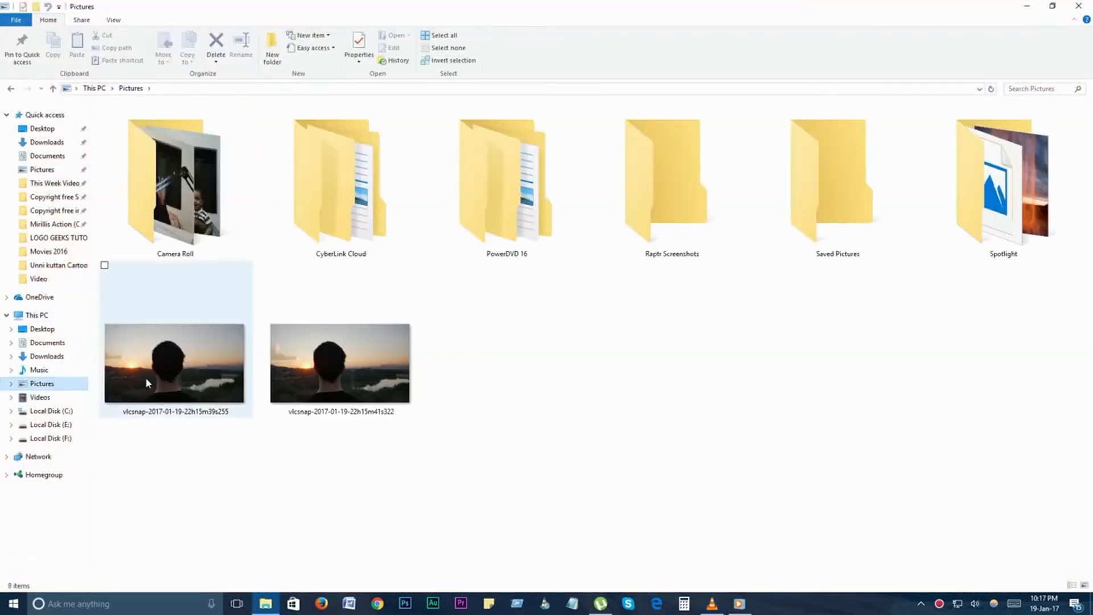
click(347, 369)
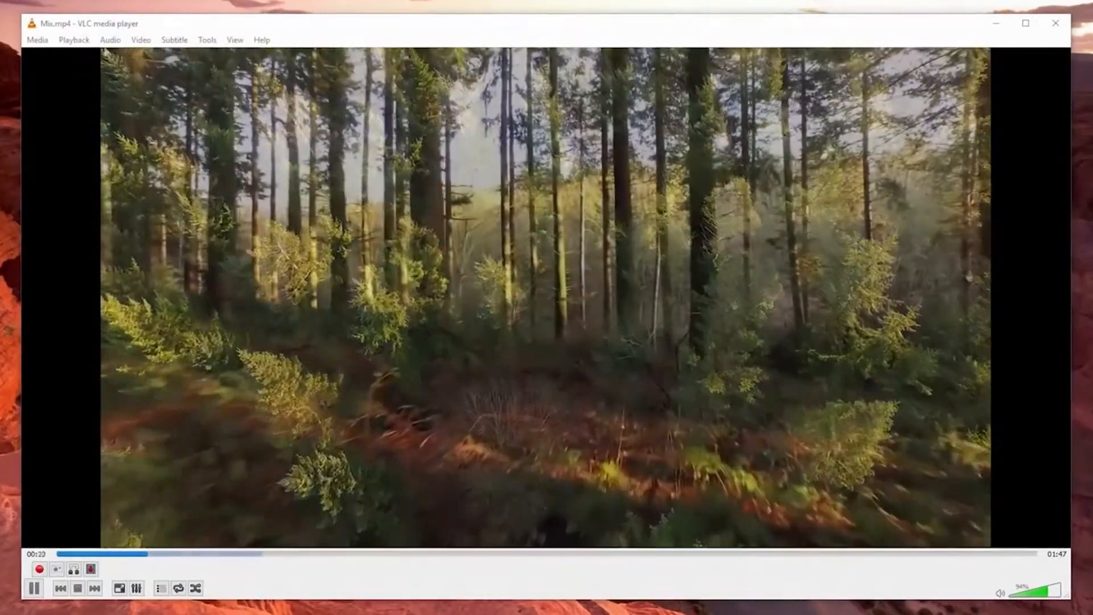
- Open the custom bookmarks manager for the playing Mix.mp4 video and create a bookmark at the current position
click(106, 52)
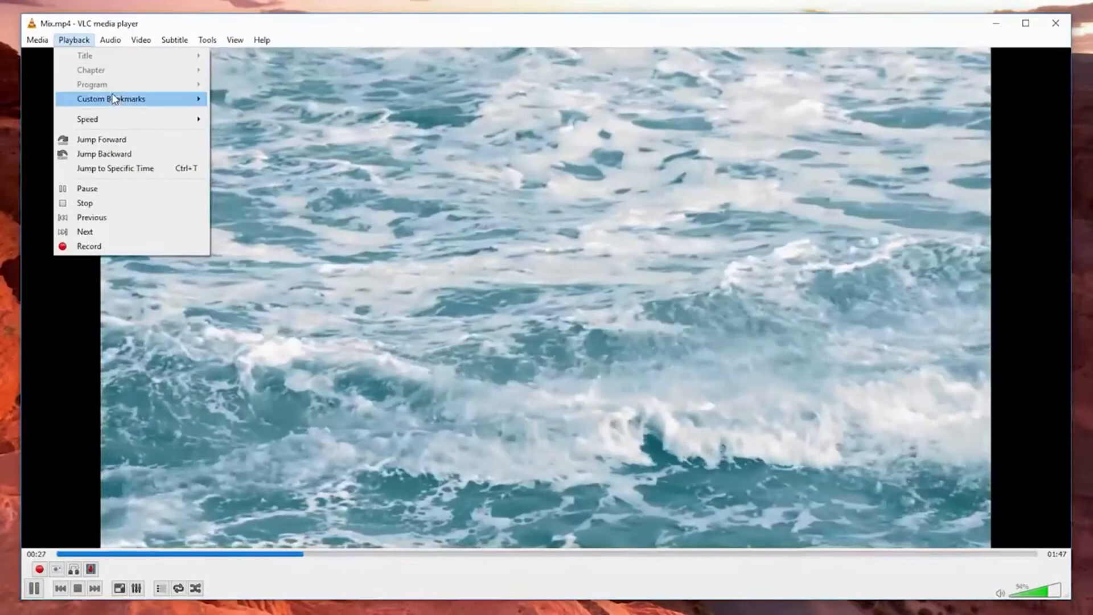
mouse_move(114, 100)
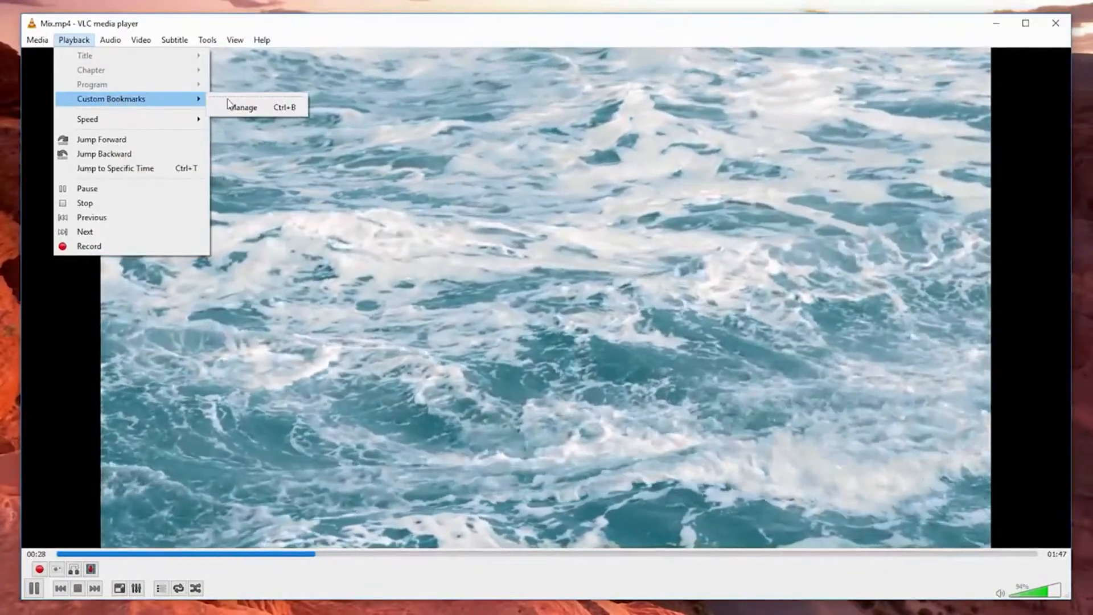
click(242, 107)
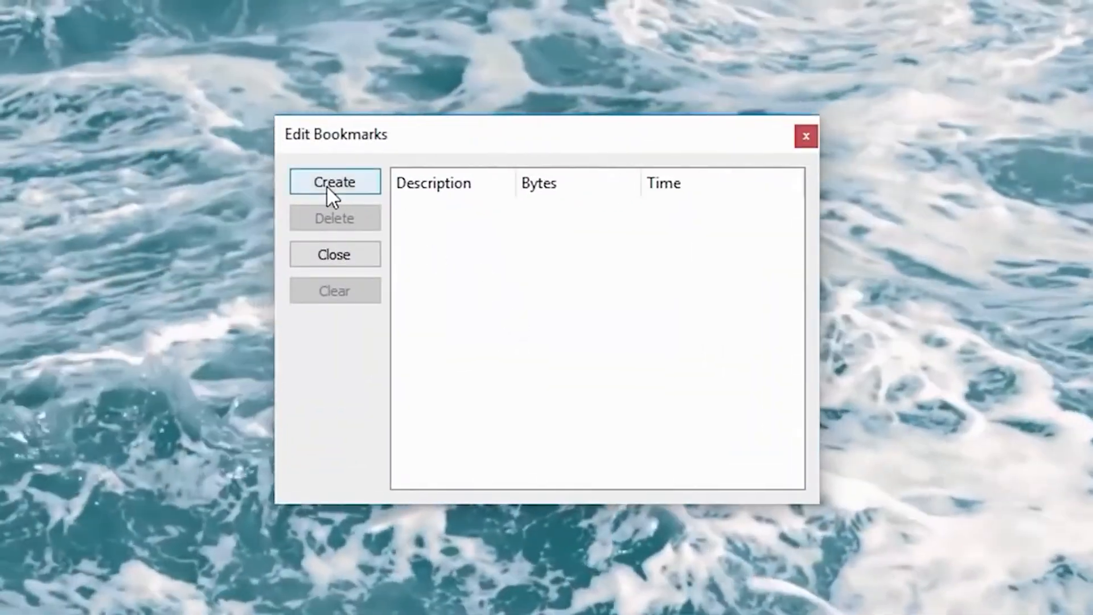
click(327, 189)
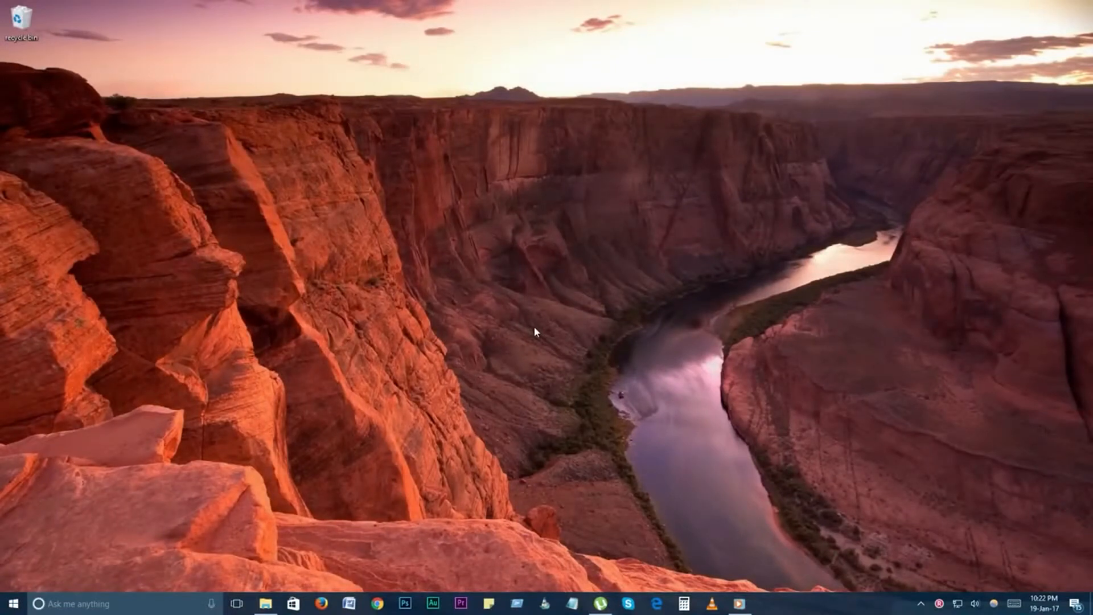
- Launch VLC and add the subtitle file Ip Man 3.BrRip.ETRG.en.srt from Downloads > Compressed to the playing Mix.mp4 video
click(712, 603)
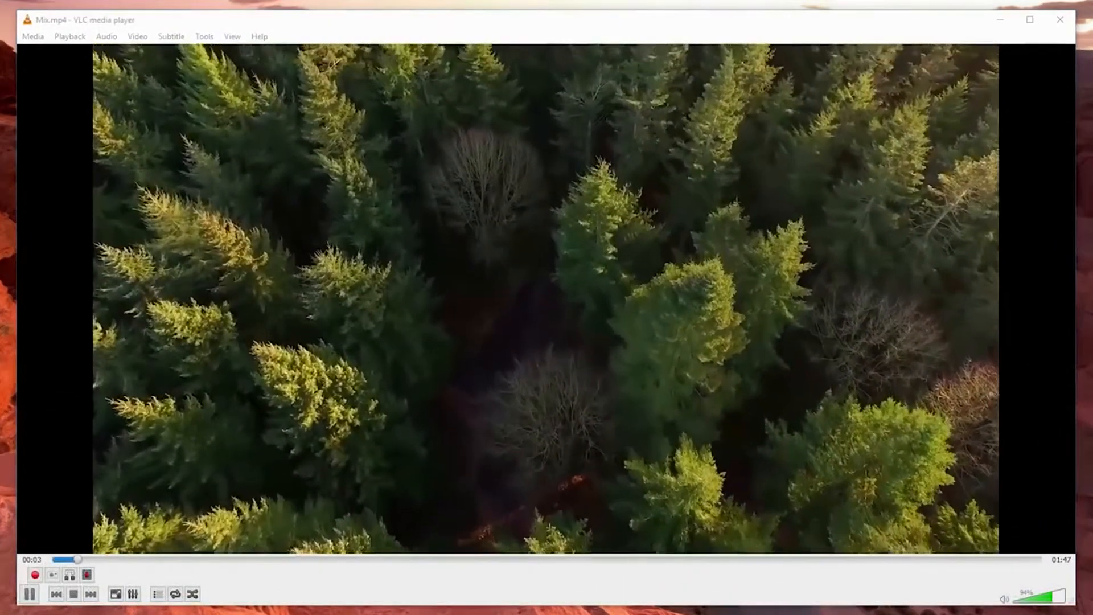
right_click(530, 296)
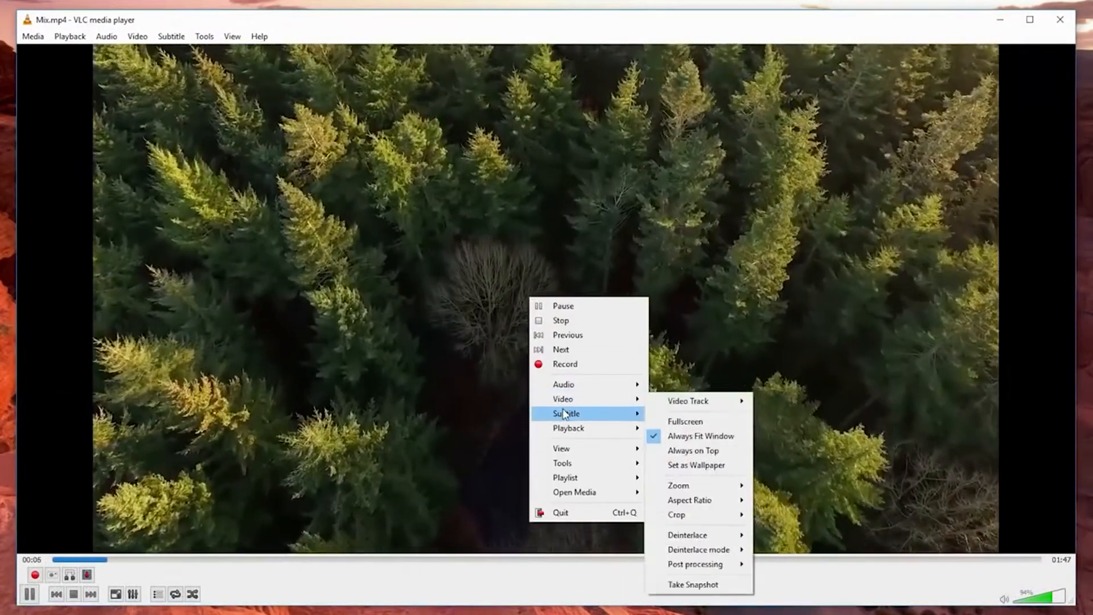
mouse_move(566, 414)
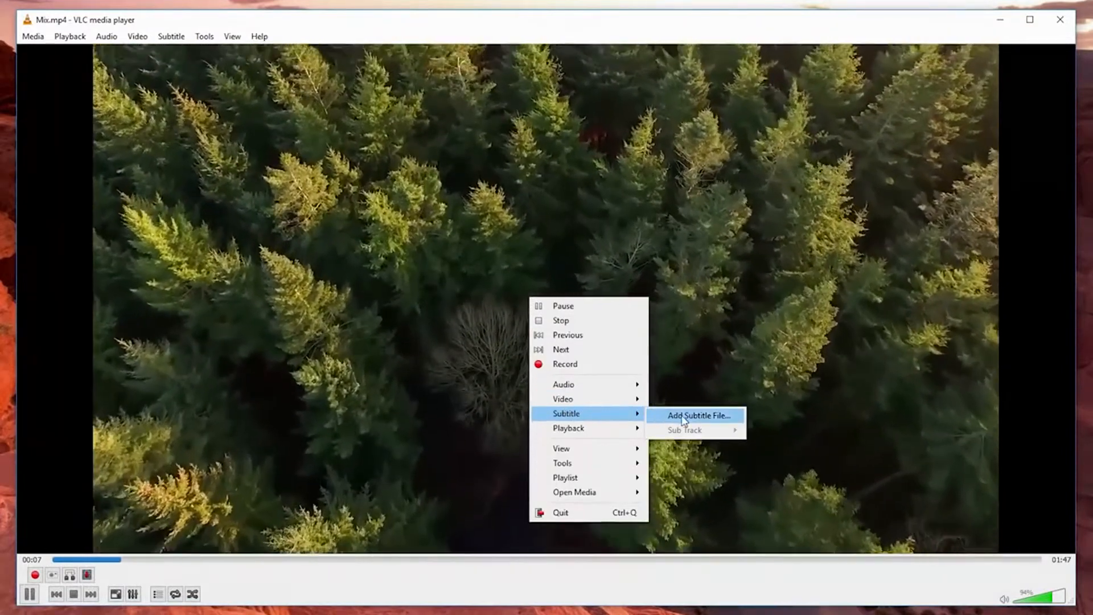
click(692, 416)
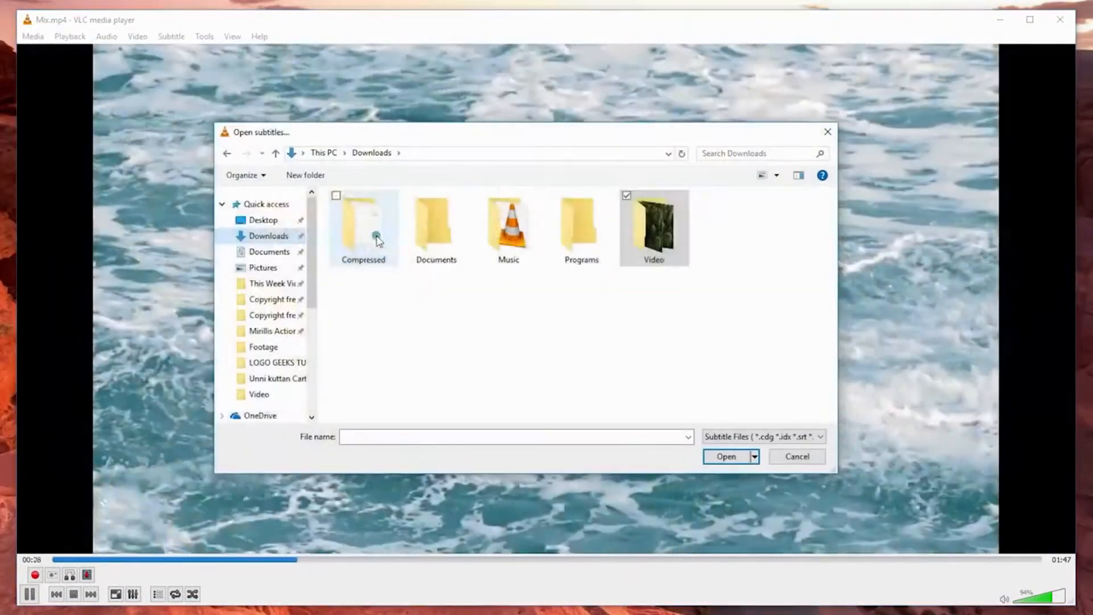
double_click(362, 221)
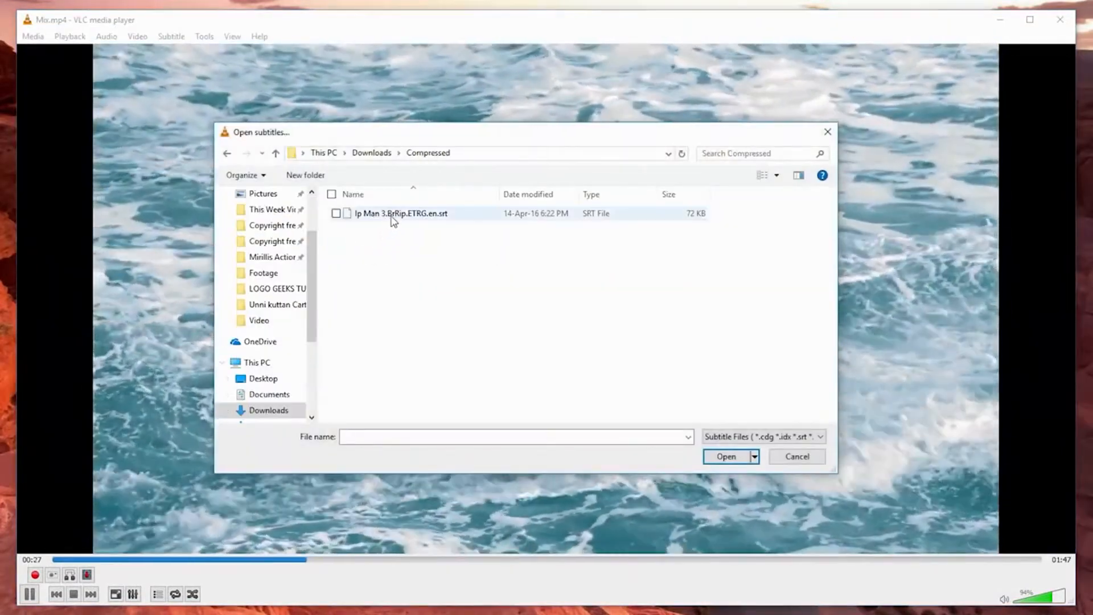
click(393, 222)
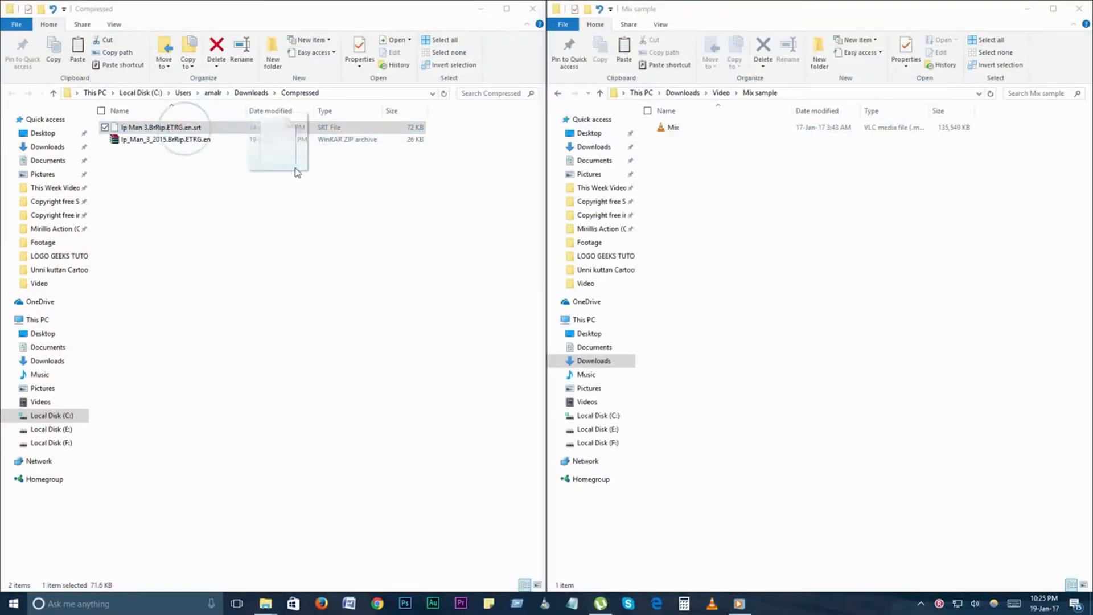
- Move the Ip Man 3 .srt file from the Compressed folder into the Mix sample folder and rename it Mix.srt
drag(296, 173, 823, 299)
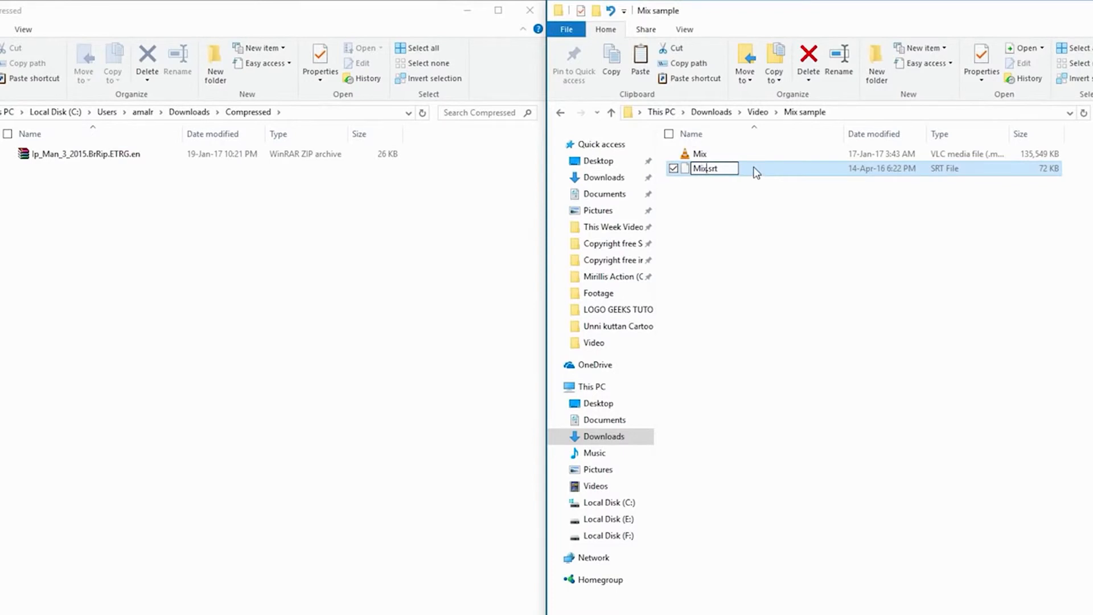
text(x)
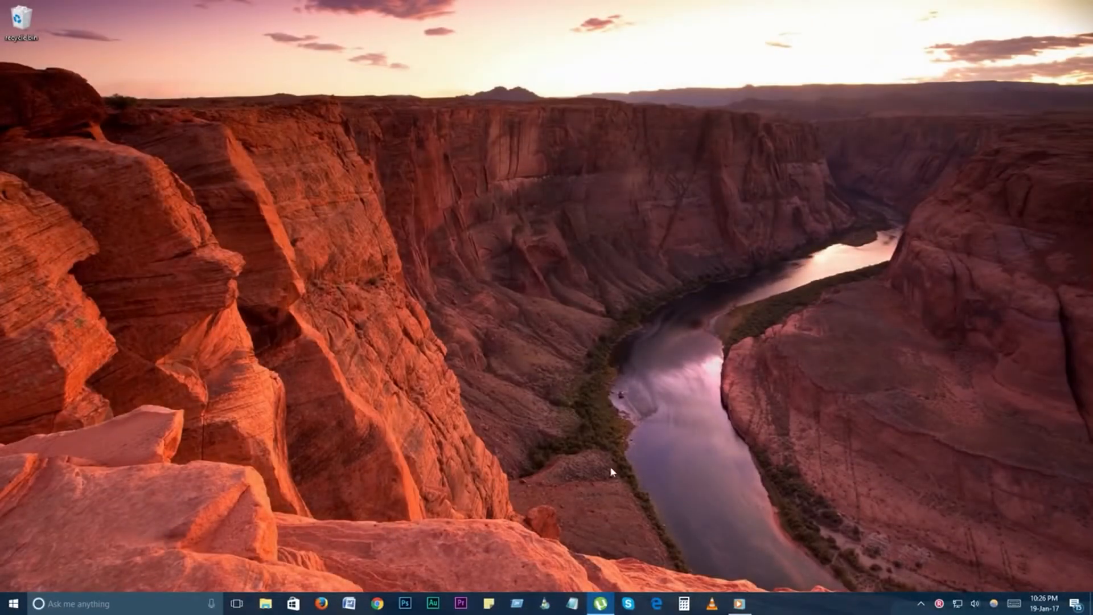
- Launch VLC and raise the playback speed of Mix.mp4 gradually past 1.20x
click(712, 604)
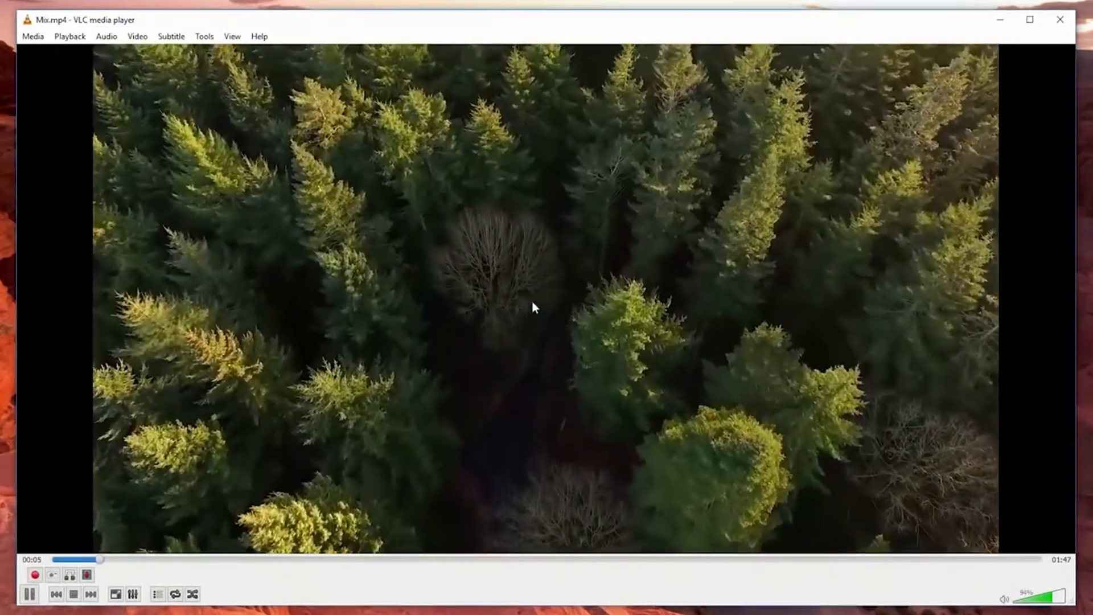
key(=)
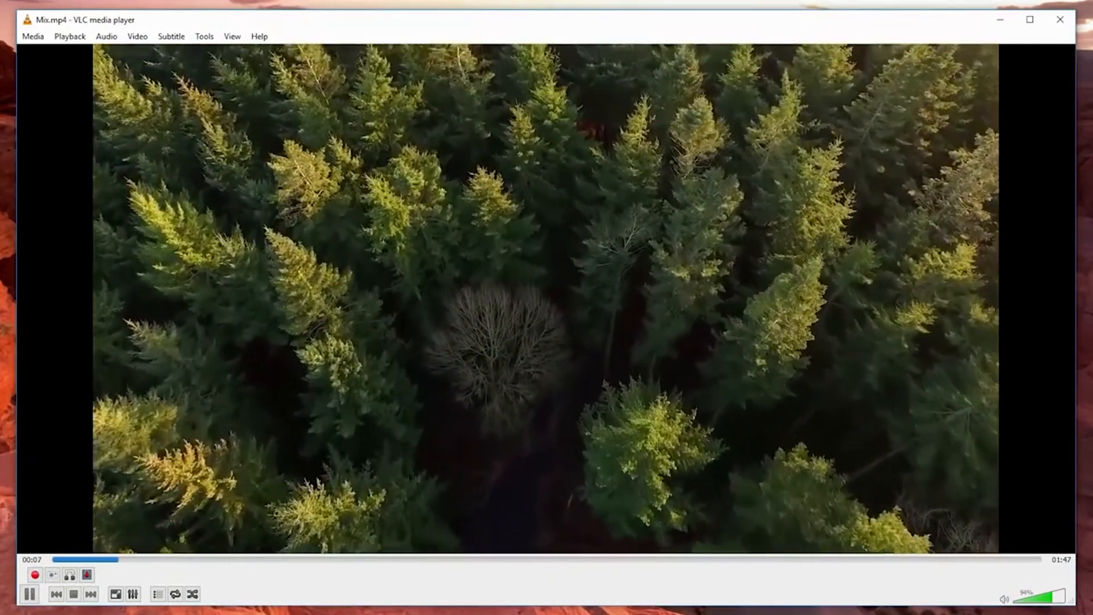
key(])
key(])
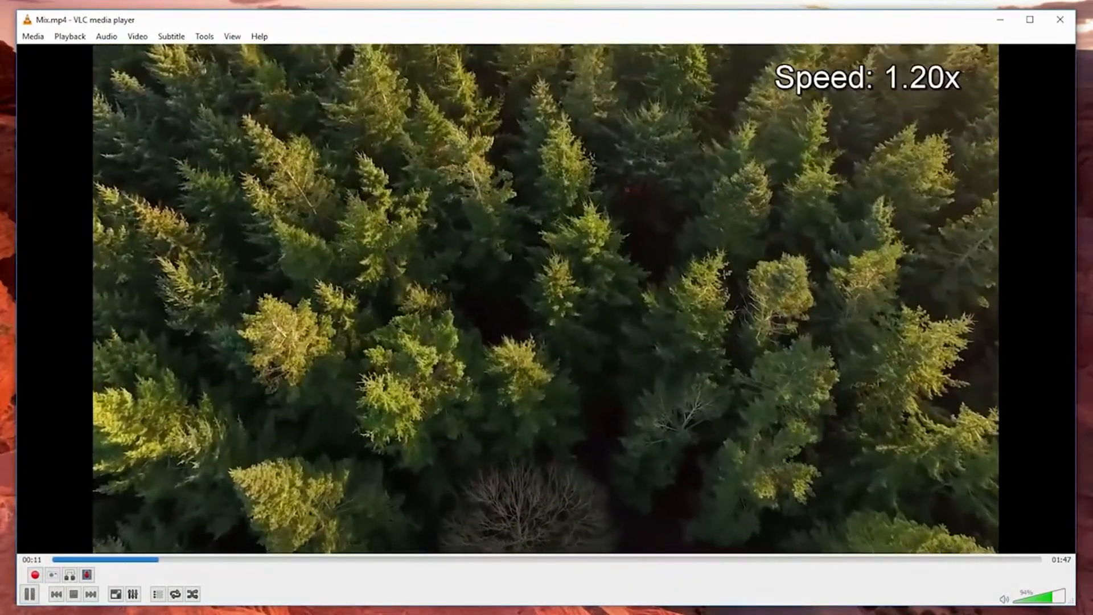
key(])
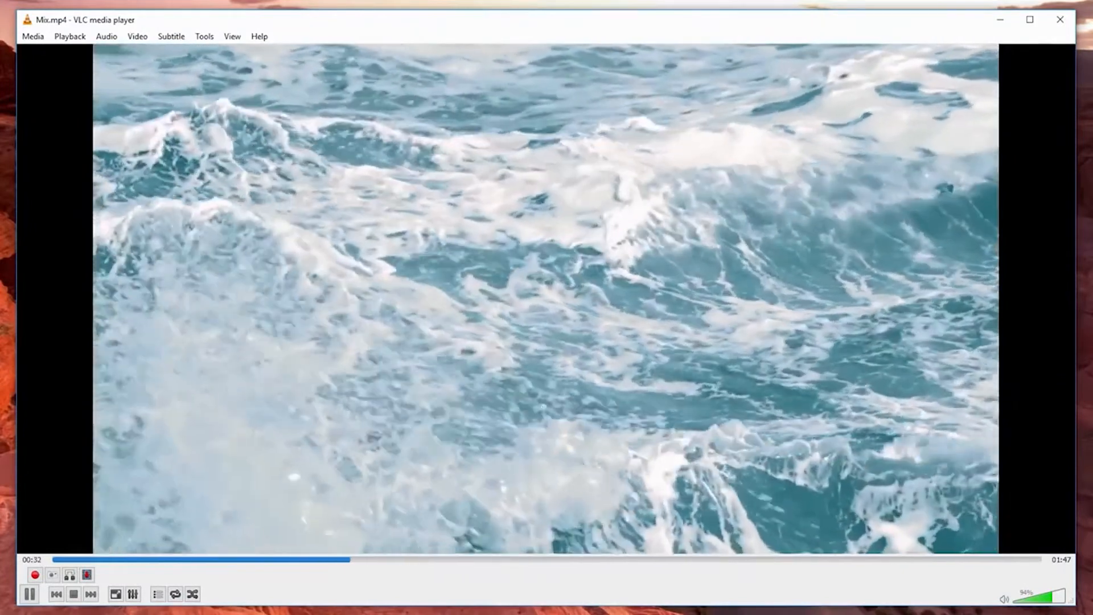
- Slow the Mix.mp4 playback through 1.00x down to about 0.60x and stop the video
key(bracketleft)
key(bracketleft)
key(bracketleft)
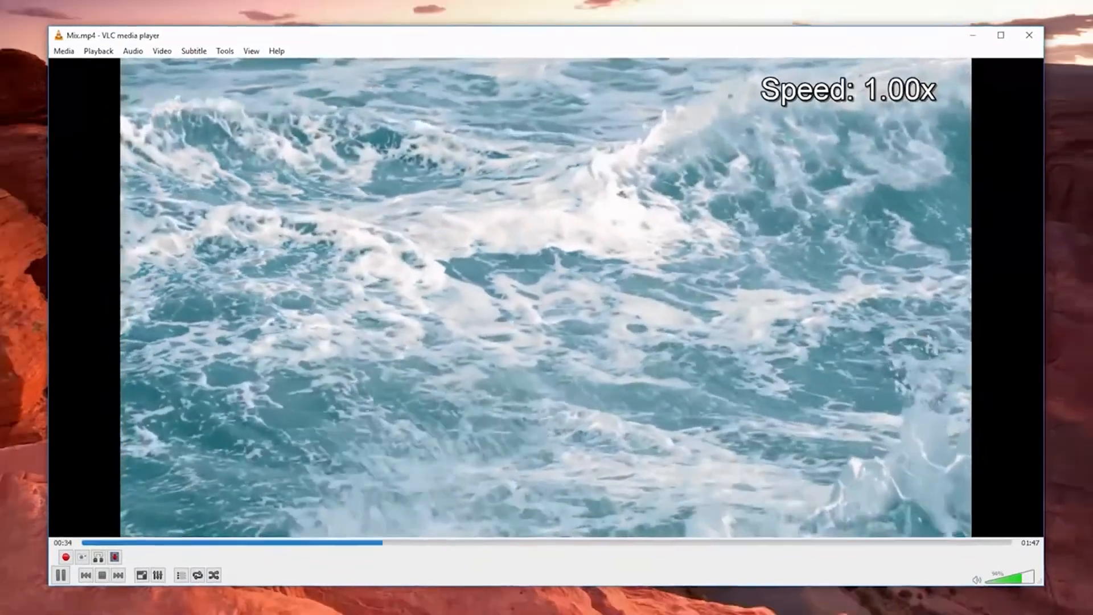
key(bracketleft)
key(bracketleft)
key(bracketleft)
key(bracketleft)
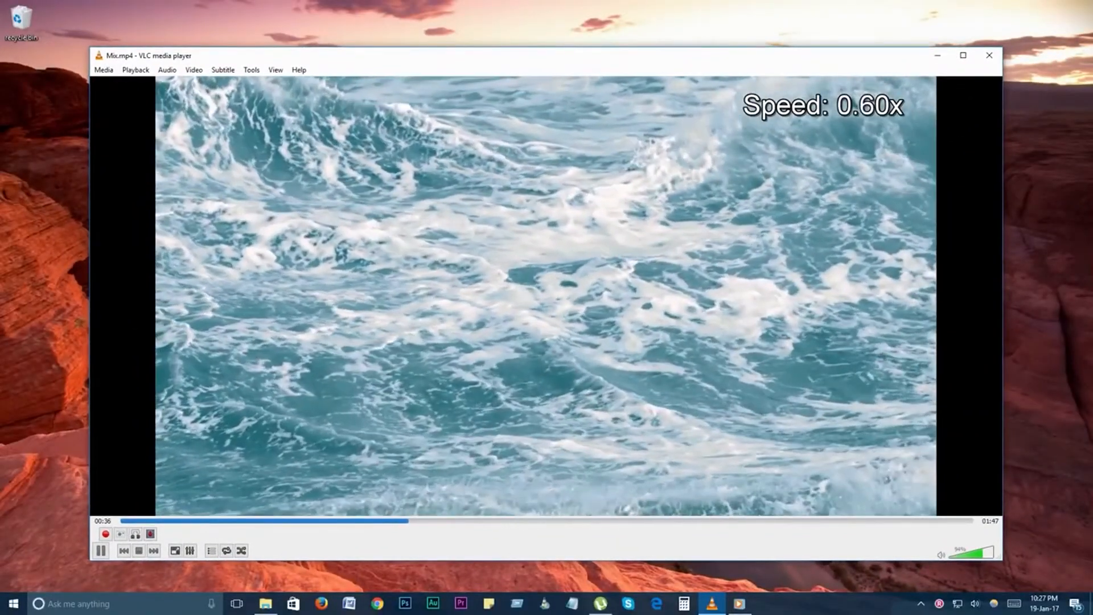
key(bracketleft)
click(138, 550)
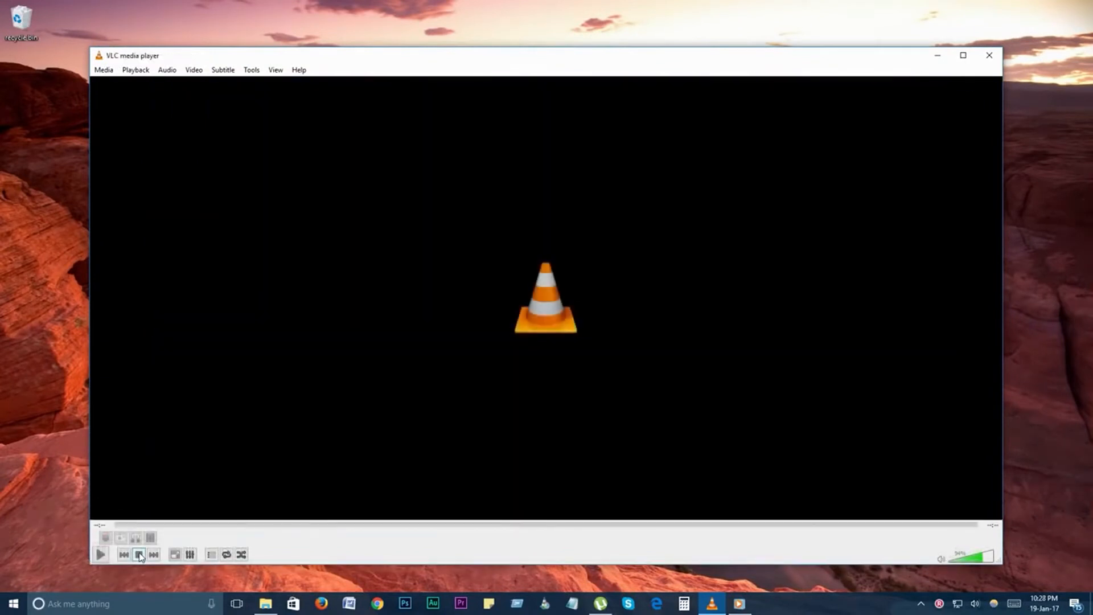